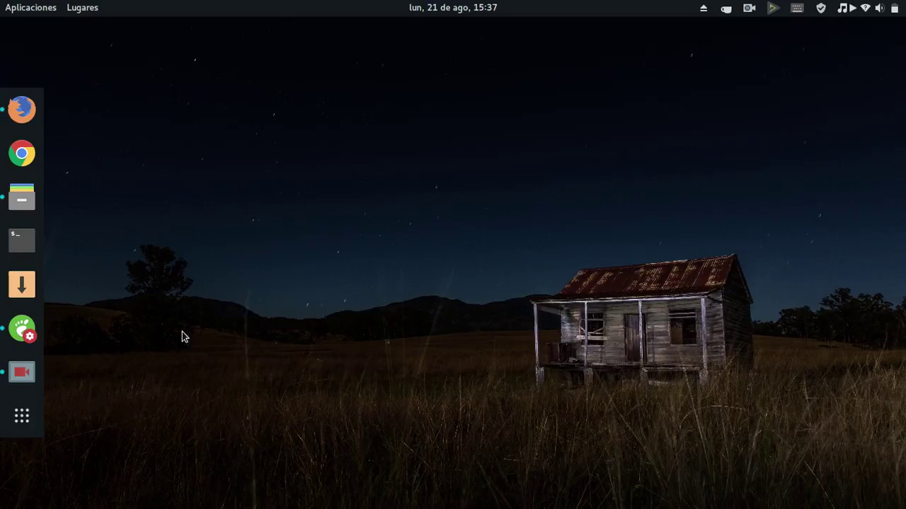
Step: Open a terminal, reposition its window and enlarge it to cover most of the desktop
{"action": "left_click", "coordinate": [22, 240]}
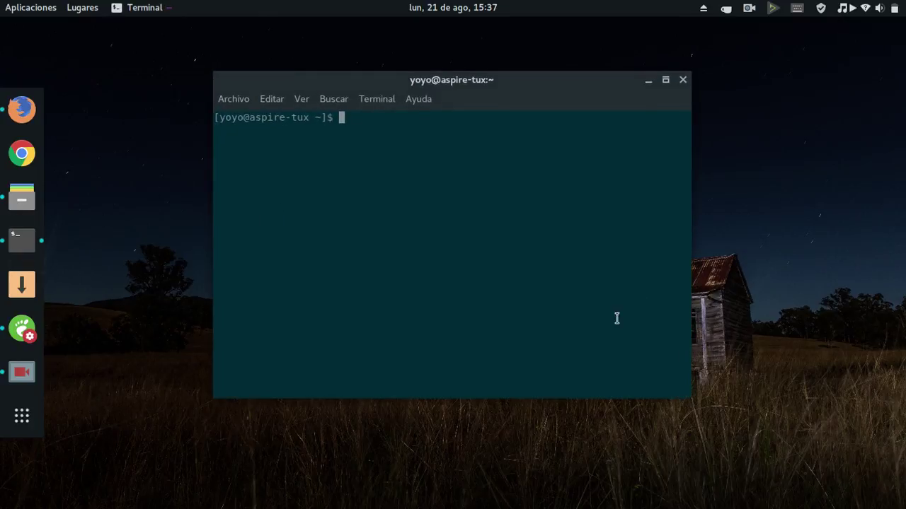
{"action": "left_click_drag", "start_coordinate": [470, 86], "coordinate": [326, 48]}
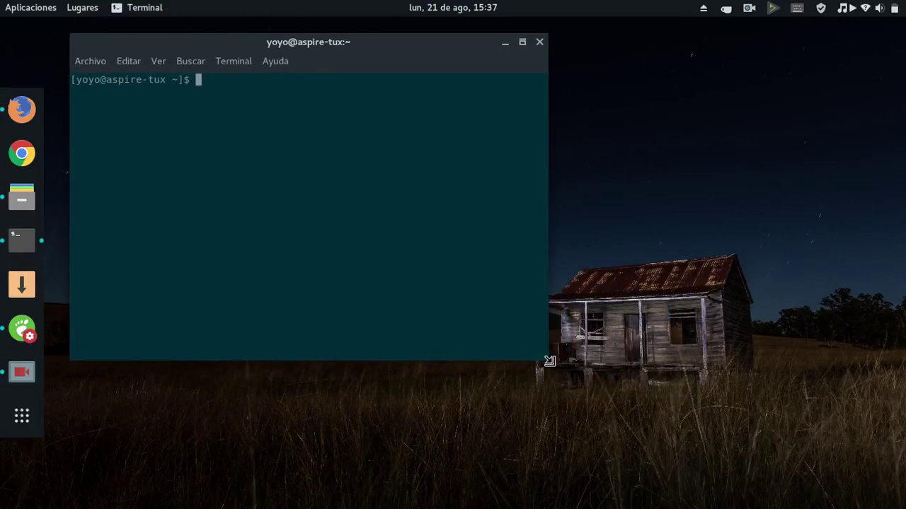
{"action": "left_click_drag", "start_coordinate": [543, 361], "coordinate": [858, 471]}
Step: Enter the install command "yaourt -S evopop-gtk-theme" at the prompt without running it, and highlight it briefly
{"action": "type", "text": "yaourt "}
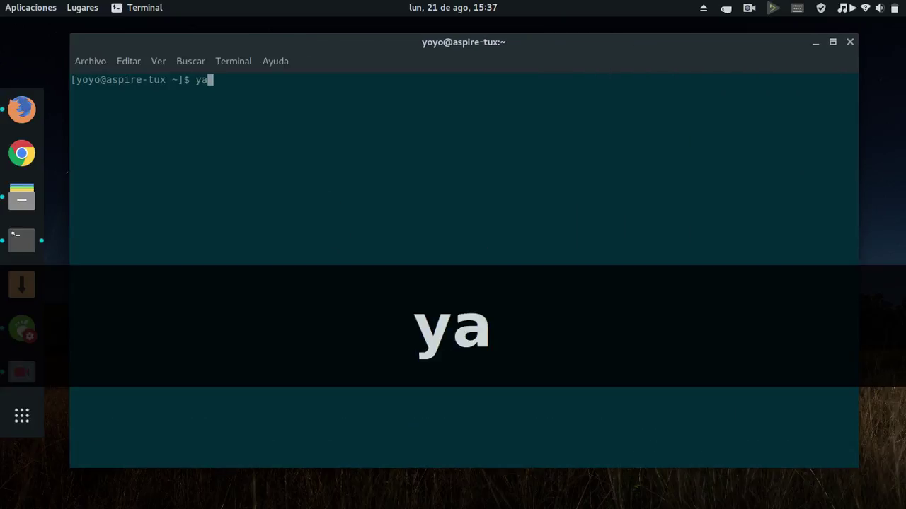
{"action": "type", "text": "-"}
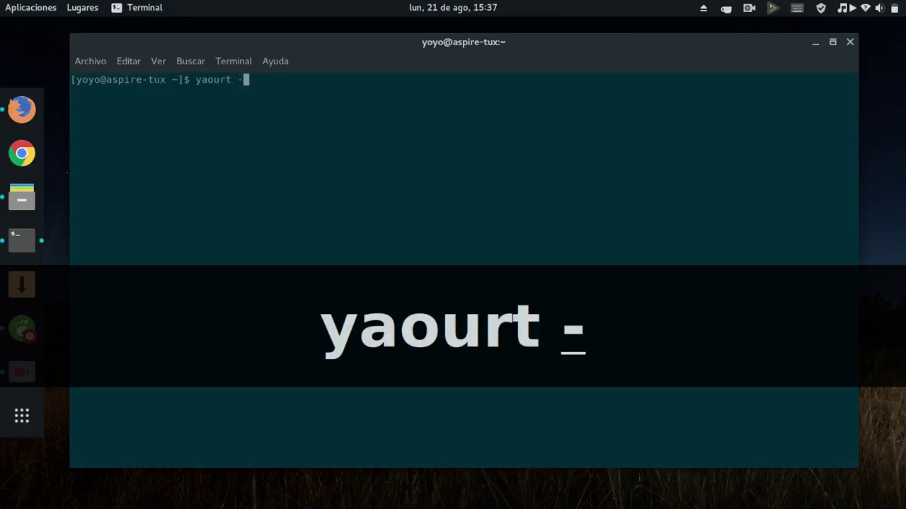
{"action": "key", "text": "Caps_Lock"}
{"action": "type", "text": "S"}
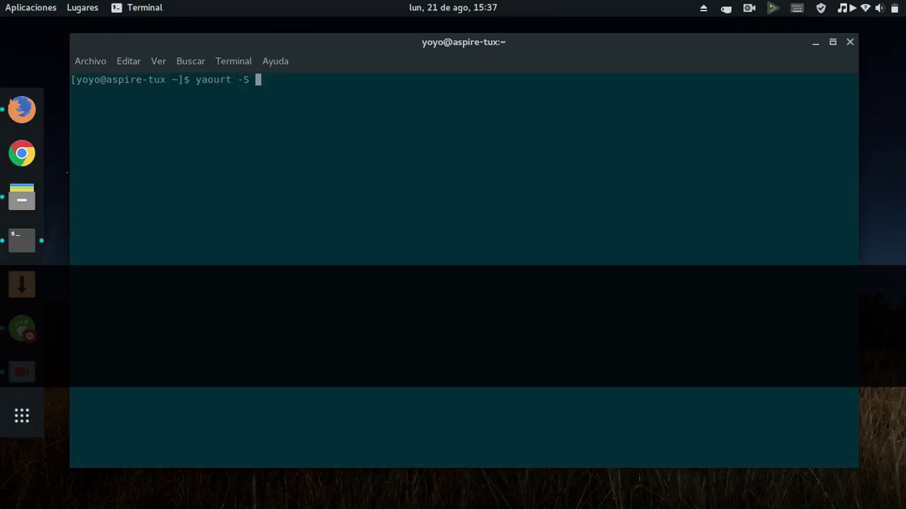
{"action": "type", "text": " EVOPO"}
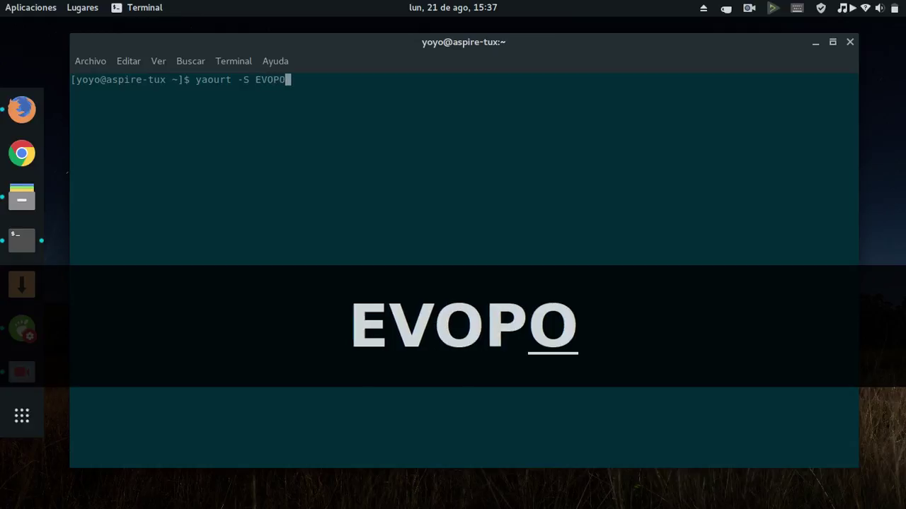
{"action": "key", "text": "BackSpace"}
{"action": "key", "text": "BackSpace"}
{"action": "key", "text": "BackSpace"}
{"action": "key", "text": "BackSpace"}
{"action": "key", "text": "BackSpace"}
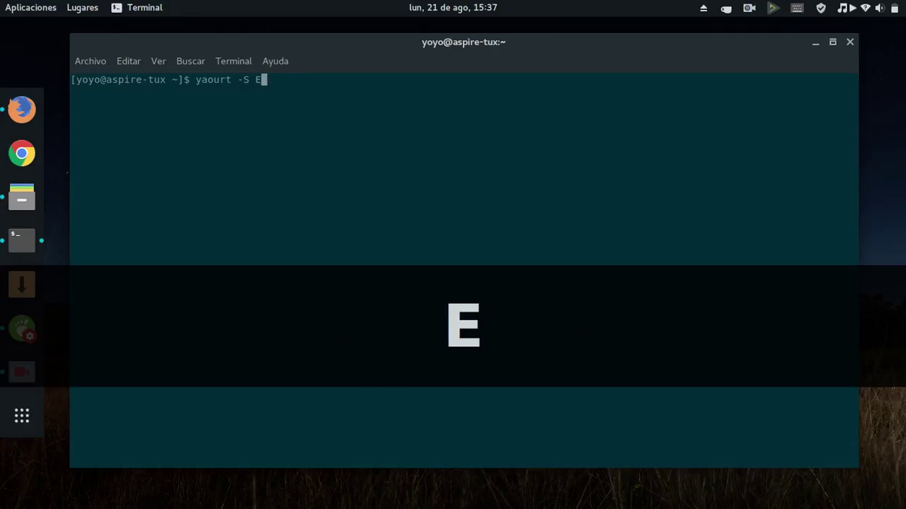
{"action": "key", "text": "Caps_Lock"}
{"action": "type", "text": "evo"}
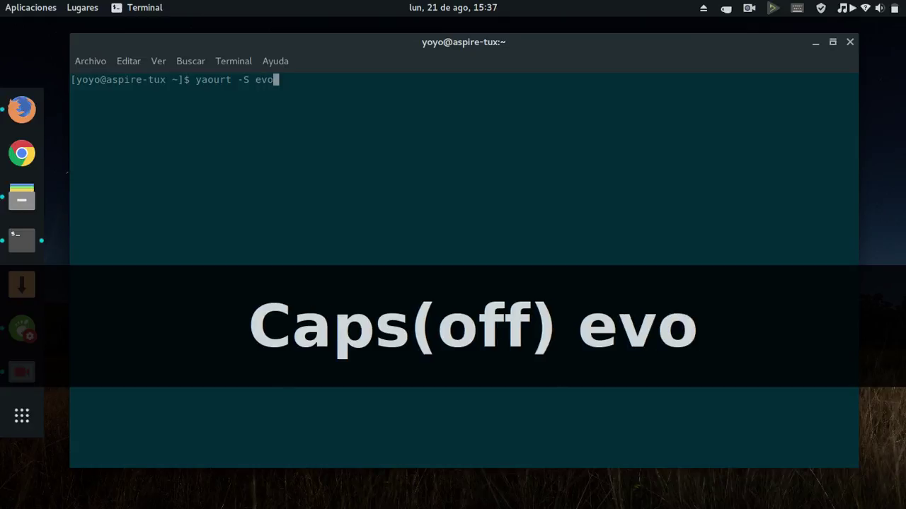
{"action": "type", "text": "pop "}
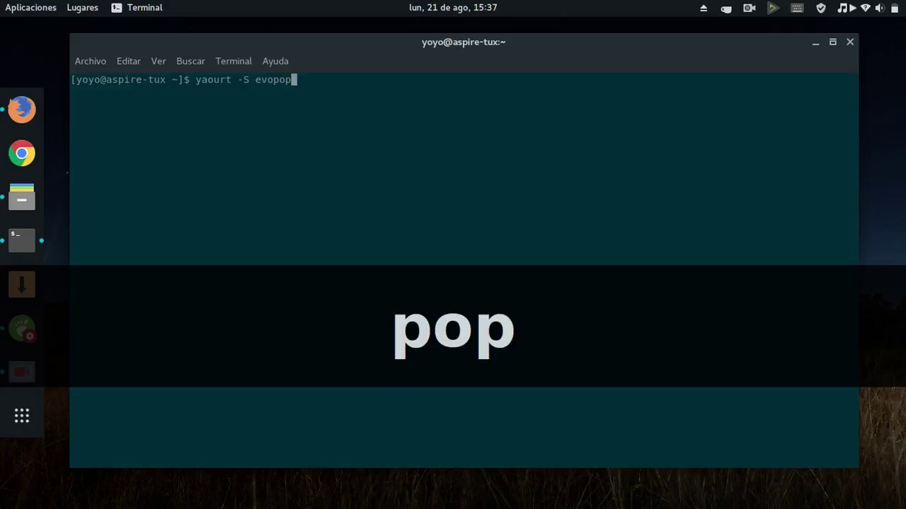
{"action": "type", "text": "-gtk"}
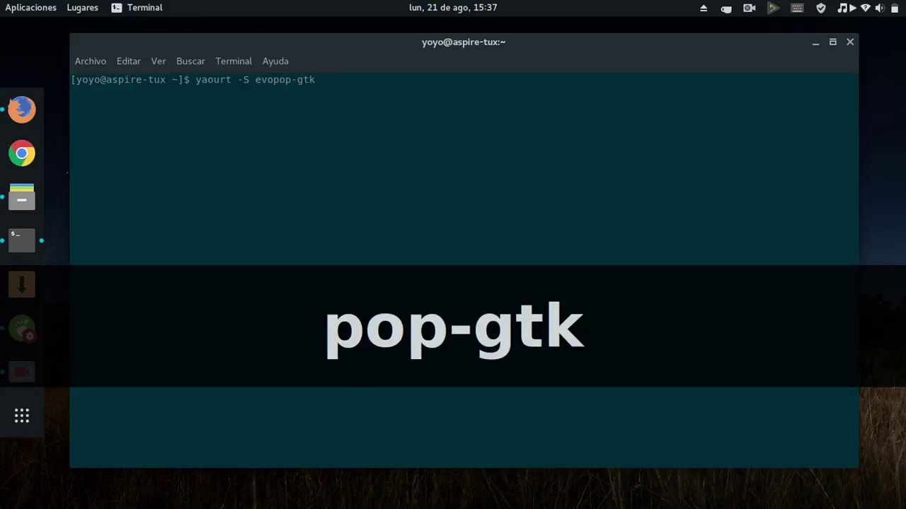
{"action": "type", "text": "-thrm"}
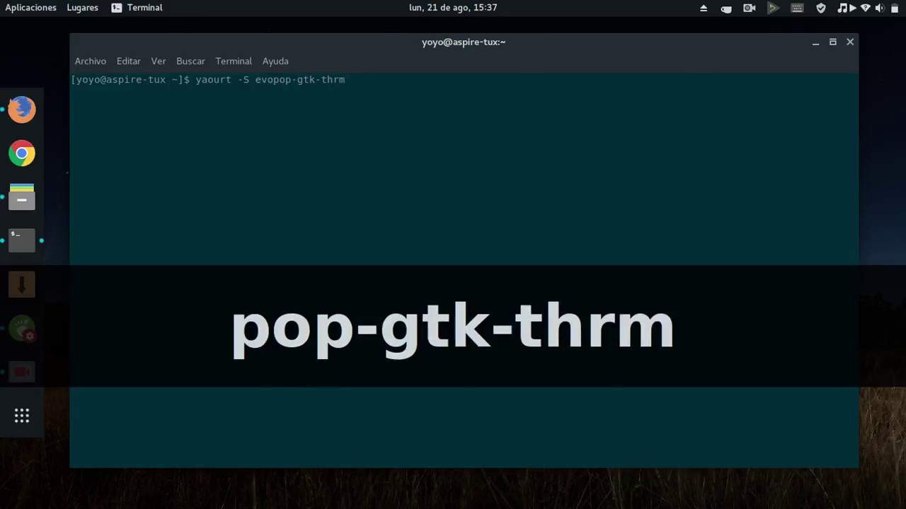
{"action": "key", "text": "BackSpace"}
{"action": "key", "text": "BackSpace"}
{"action": "type", "text": "r"}
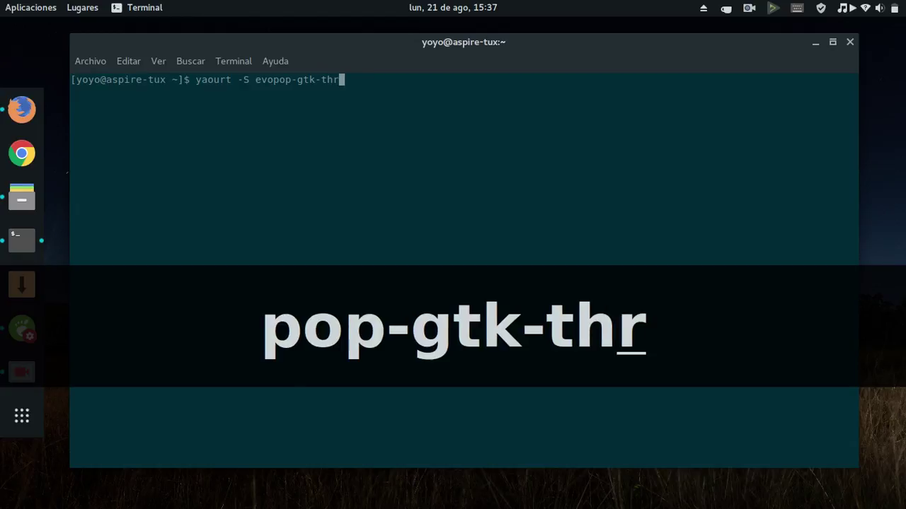
{"action": "key", "text": "BackSpace"}
{"action": "type", "text": "eme"}
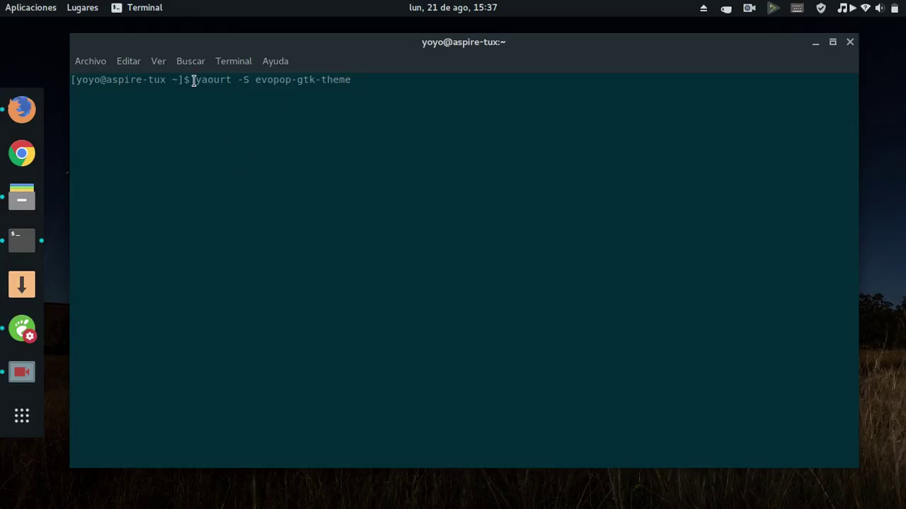
{"action": "left_click_drag", "start_coordinate": [196, 79], "coordinate": [349, 82]}
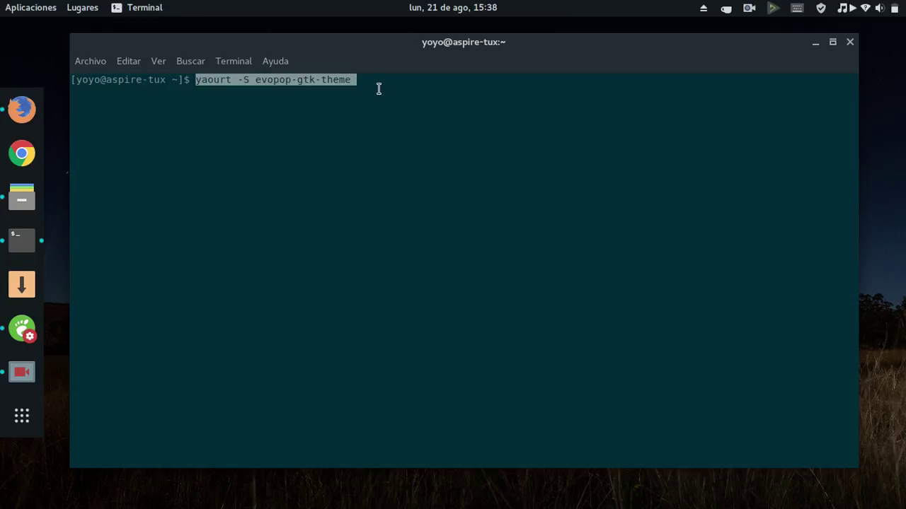
{"action": "left_click", "coordinate": [379, 88]}
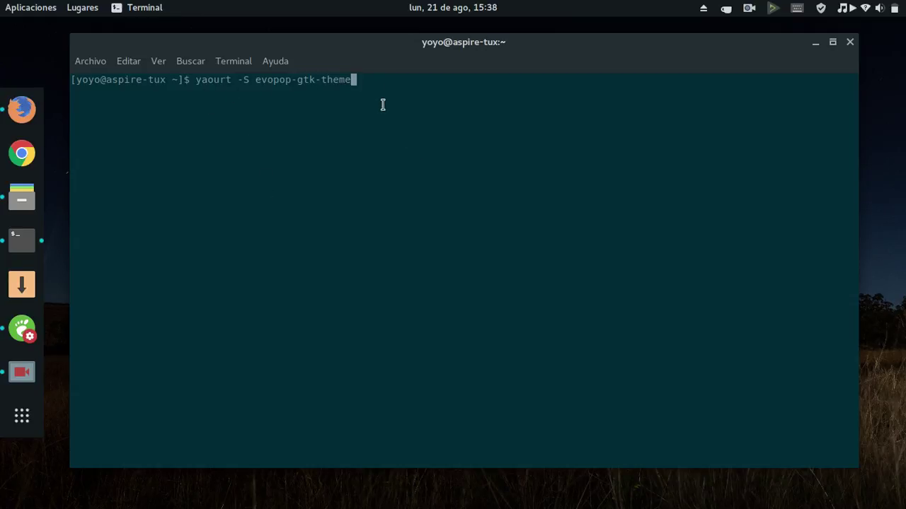
Step: Erase the unexecuted install command and close the terminal
{"action": "key", "text": "BackSpace"}
{"action": "key", "text": "BackSpace"}
{"action": "key", "text": "BackSpace"}
{"action": "key", "text": "BackSpace"}
{"action": "key", "text": "BackSpace"}
{"action": "key", "text": "BackSpace"}
{"action": "key", "text": "BackSpace"}
{"action": "key", "text": "BackSpace"}
{"action": "key", "text": "BackSpace"}
{"action": "key", "text": "BackSpace"}
{"action": "key", "text": "BackSpace"}
{"action": "key", "text": "BackSpace"}
{"action": "key", "text": "BackSpace"}
{"action": "key", "text": "BackSpace"}
{"action": "key", "text": "BackSpace"}
{"action": "key", "text": "BackSpace"}
{"action": "key", "text": "BackSpace"}
{"action": "key", "text": "BackSpace"}
{"action": "key", "text": "BackSpace"}
{"action": "key", "text": "BackSpace"}
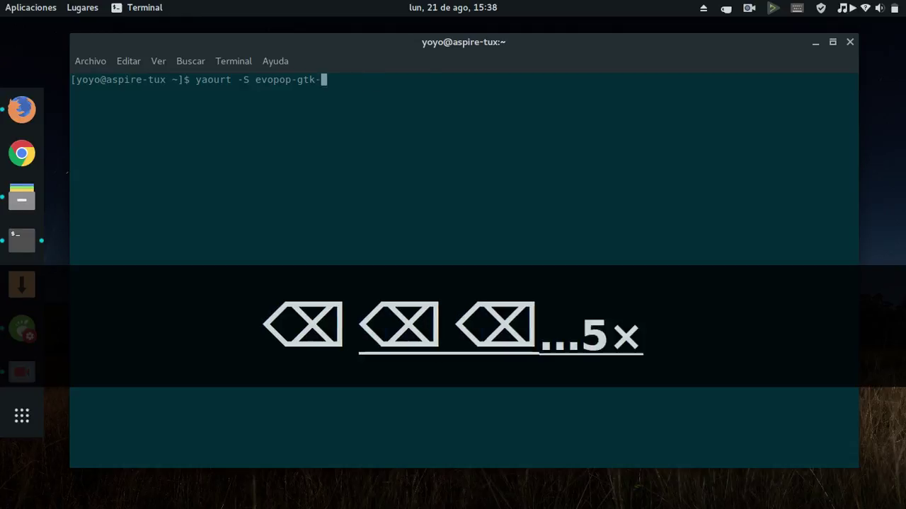
{"action": "left_click", "coordinate": [850, 42]}
{"action": "type", "text": "damos a"}
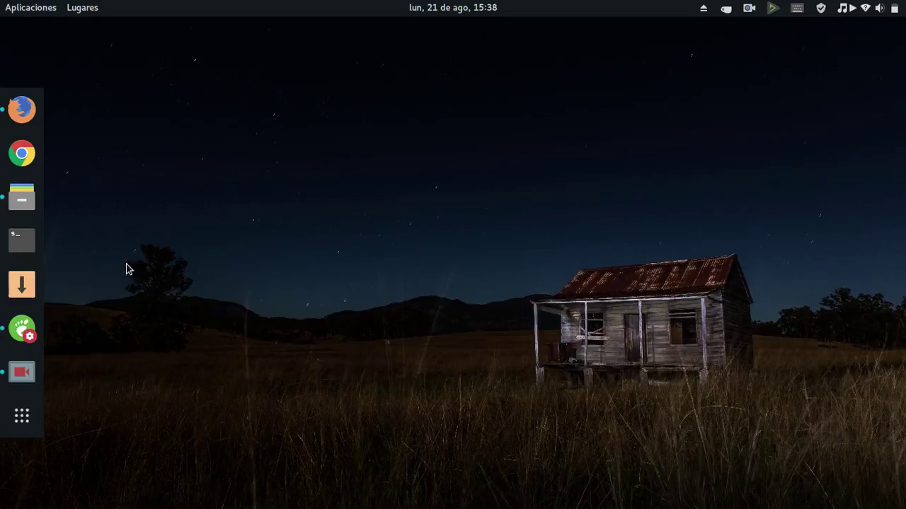
Step: Switch to the GNOME tweak tool (Retoques) and set the GTK+ theme to EvoPop
{"action": "left_click", "coordinate": [22, 328]}
{"action": "left_click", "coordinate": [752, 167]}
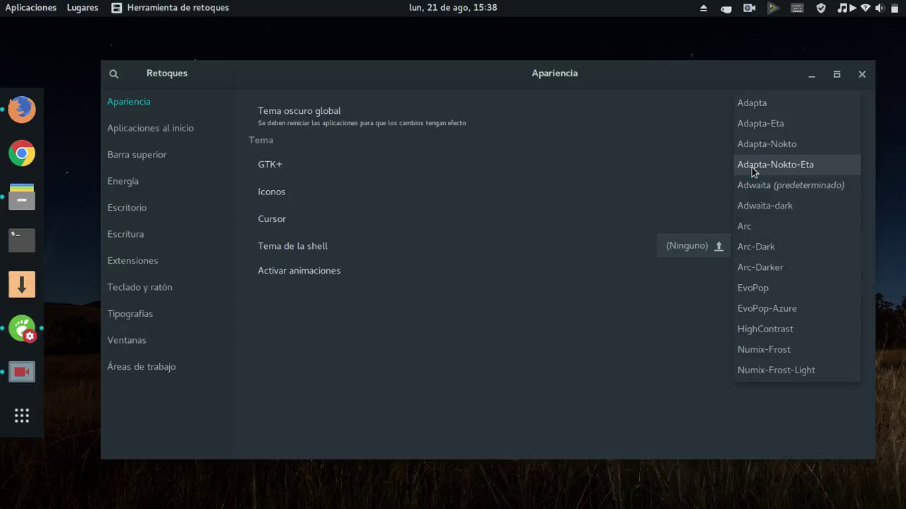
{"action": "left_click", "coordinate": [769, 290]}
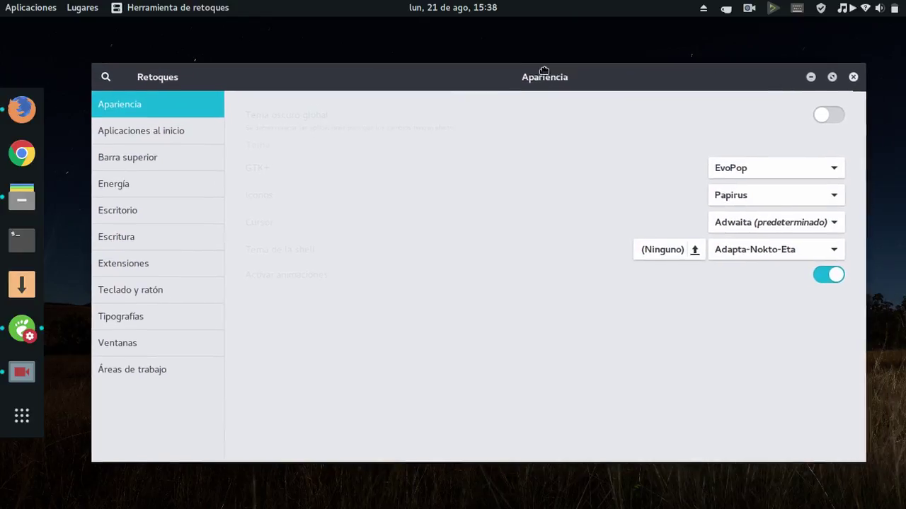
Step: Shrink the Retoques window, bring up the home folder in Archivos, and arrange both windows to view the EvoPop theme
{"action": "left_click_drag", "start_coordinate": [829, 449], "coordinate": [630, 411]}
{"action": "left_click_drag", "start_coordinate": [377, 75], "coordinate": [526, 77]}
{"action": "left_click", "coordinate": [23, 206]}
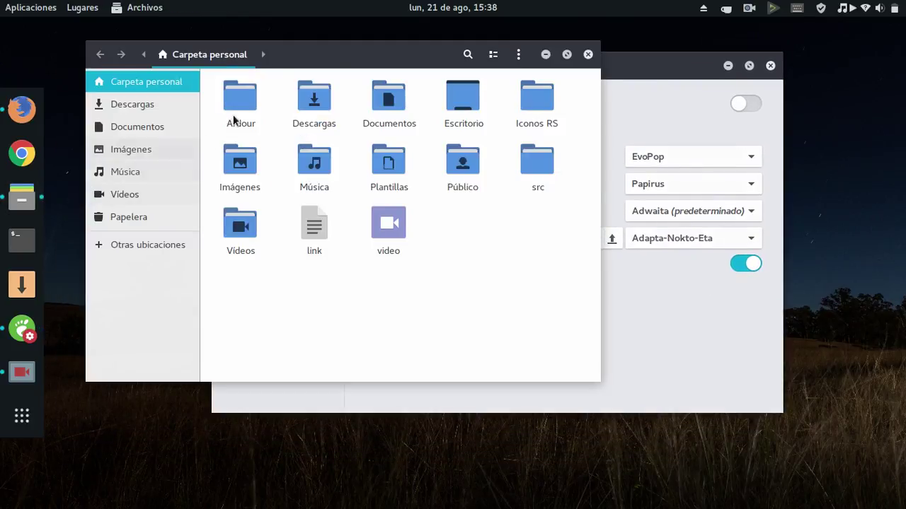
{"action": "left_click_drag", "start_coordinate": [333, 57], "coordinate": [337, 114]}
{"action": "left_click_drag", "start_coordinate": [465, 61], "coordinate": [544, 165]}
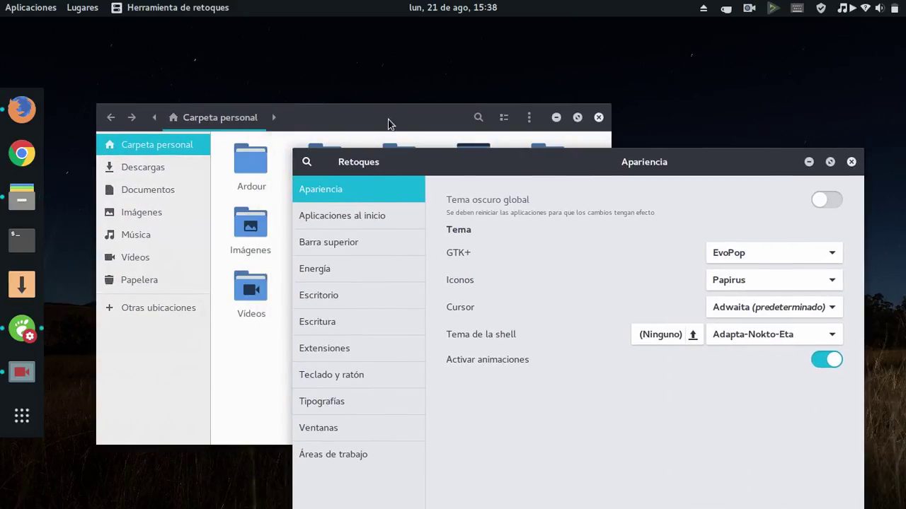
{"action": "left_click_drag", "start_coordinate": [388, 123], "coordinate": [335, 66]}
{"action": "left_click_drag", "start_coordinate": [593, 164], "coordinate": [551, 138]}
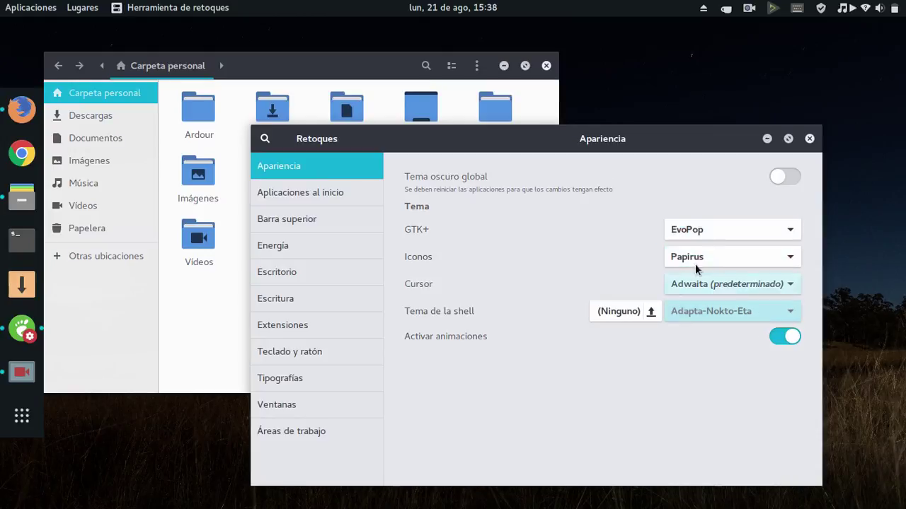
Step: Change the GTK+ theme to the EvoPop-Azure variant
{"action": "left_click", "coordinate": [705, 229]}
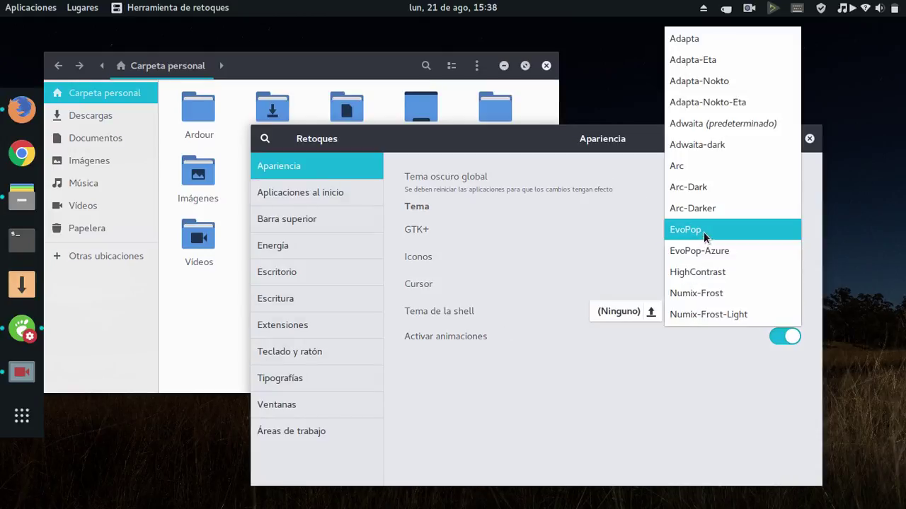
{"action": "left_click", "coordinate": [706, 251]}
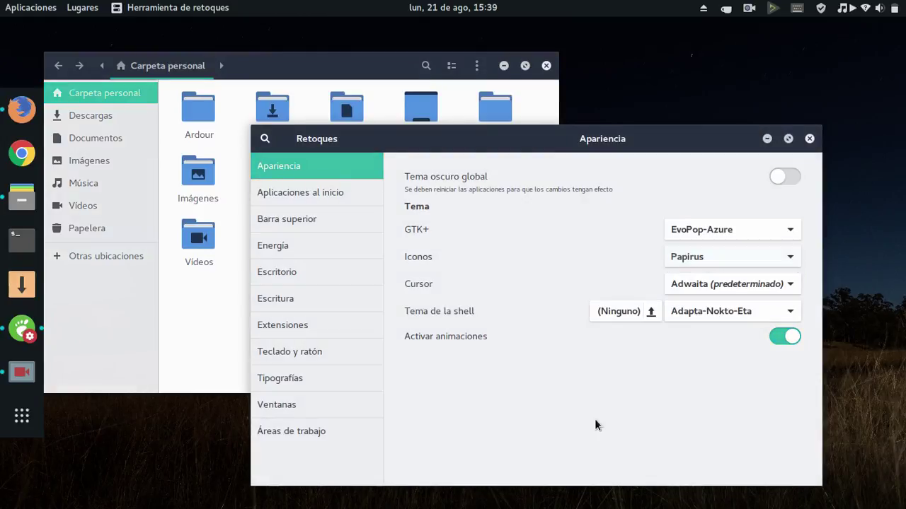
Step: Inspect the theme in Archivos by searching the home folder for "guapo", then clear the search and close the file windows
{"action": "left_click_drag", "start_coordinate": [337, 64], "coordinate": [441, 41]}
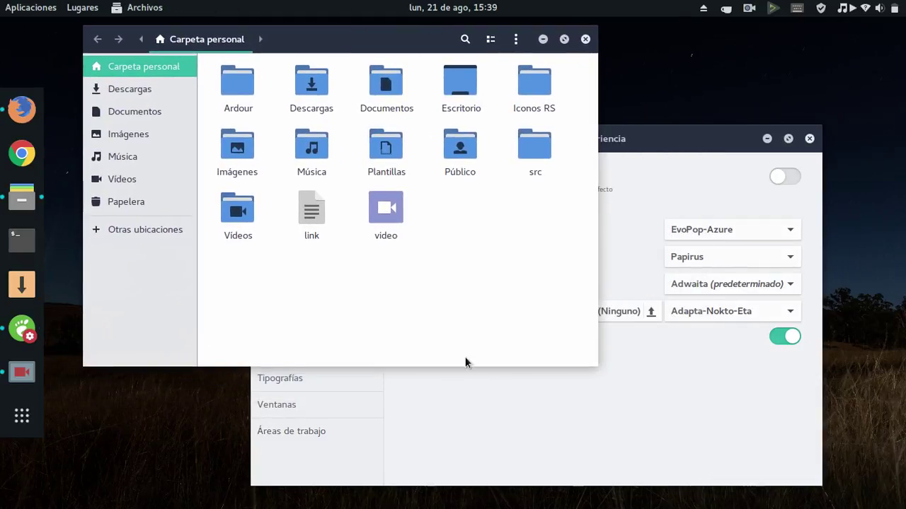
{"action": "type", "text": "guapo"}
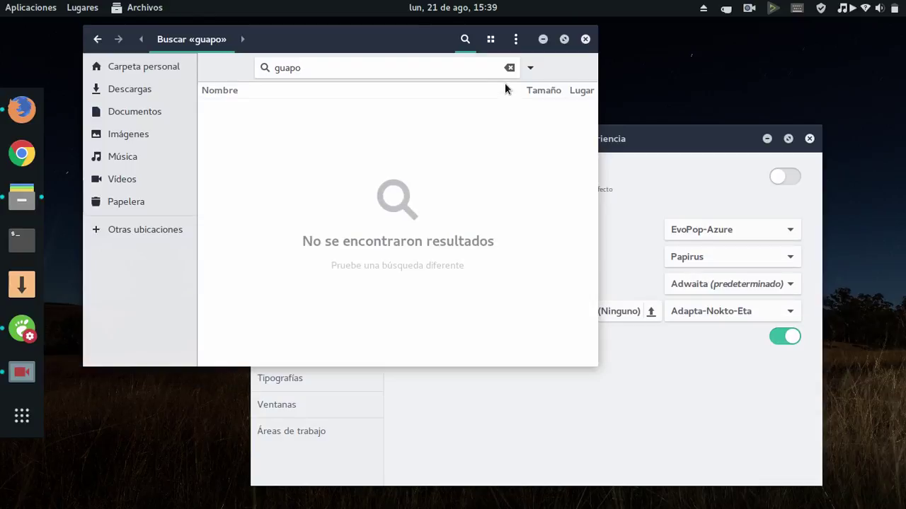
{"action": "left_click", "coordinate": [509, 68]}
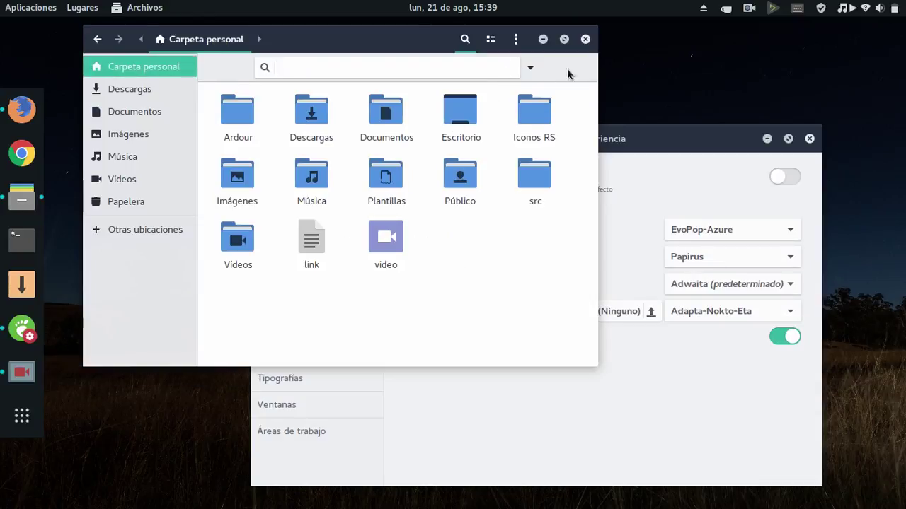
{"action": "left_click", "coordinate": [585, 40]}
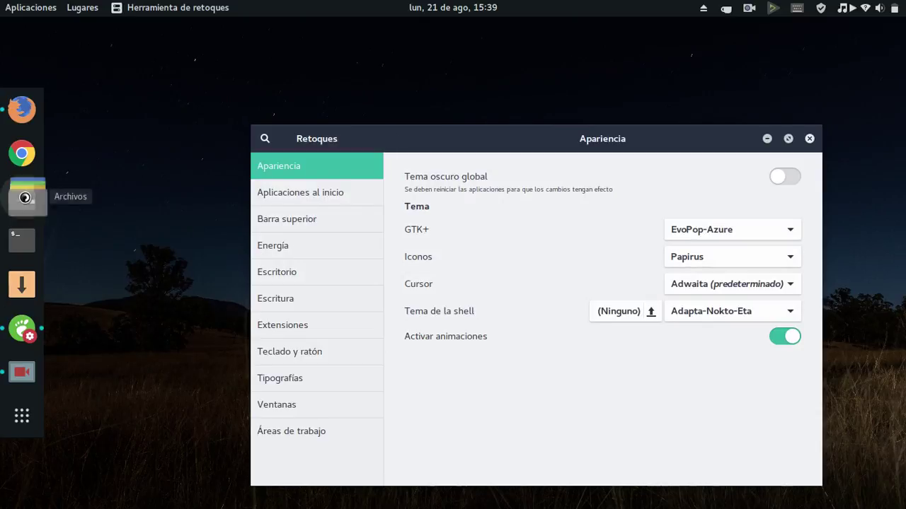
{"action": "left_click", "coordinate": [27, 200]}
{"action": "left_click", "coordinate": [584, 39]}
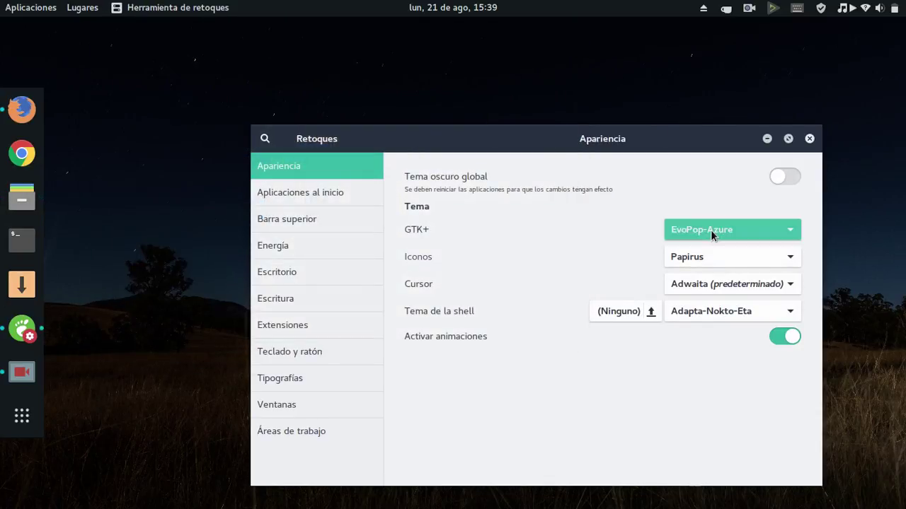
Step: Set the shell theme (Tema de la shell) to EvoPop
{"action": "left_click", "coordinate": [702, 309]}
{"action": "left_click", "coordinate": [704, 377]}
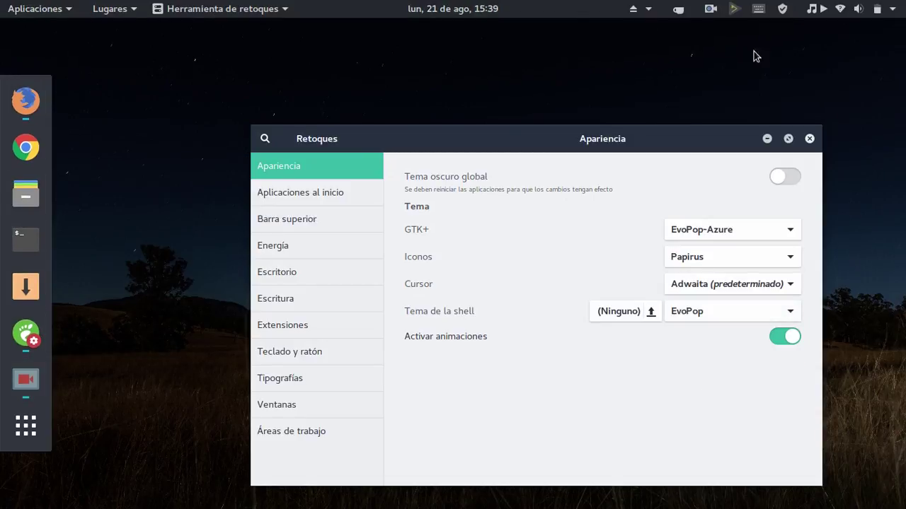
Step: Examine how the shell theme styles the system status menu and the Aplicaciones menu, and close them
{"action": "left_click", "coordinate": [846, 10]}
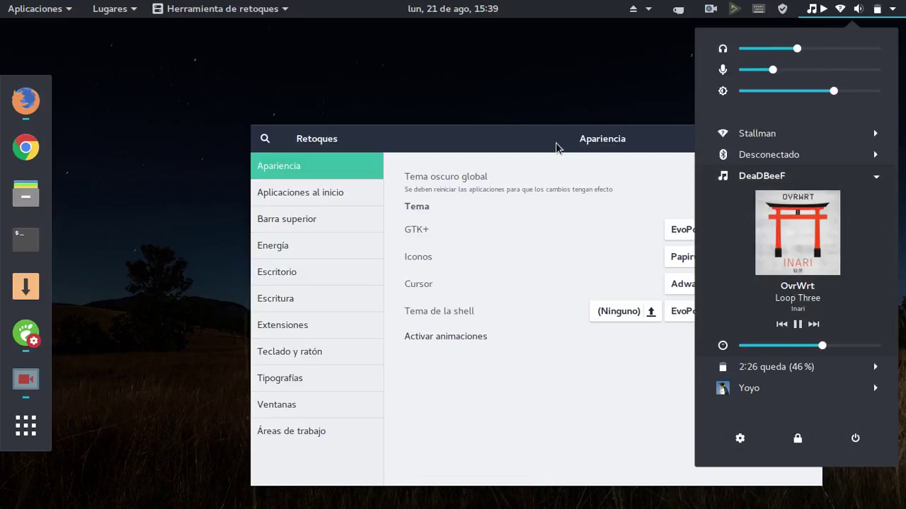
{"action": "mouse_move", "coordinate": [36, 9]}
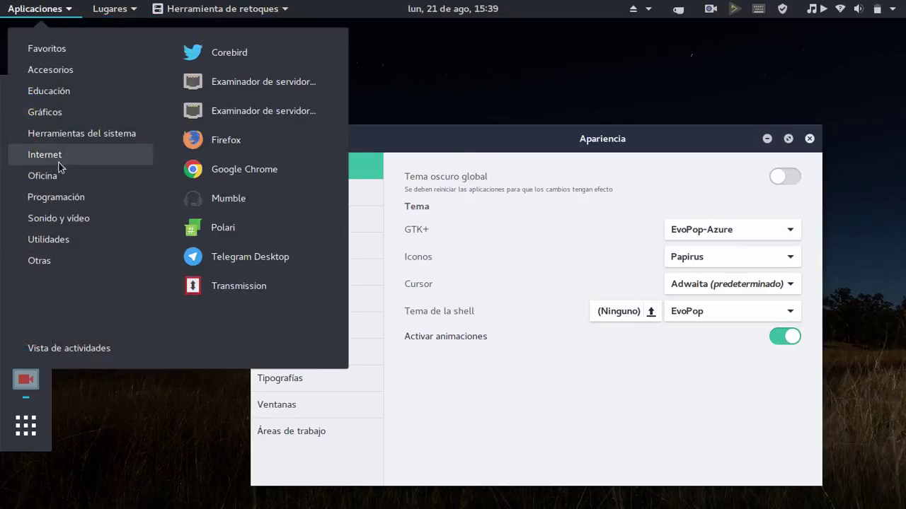
{"action": "mouse_move", "coordinate": [70, 218]}
{"action": "left_click", "coordinate": [528, 96]}
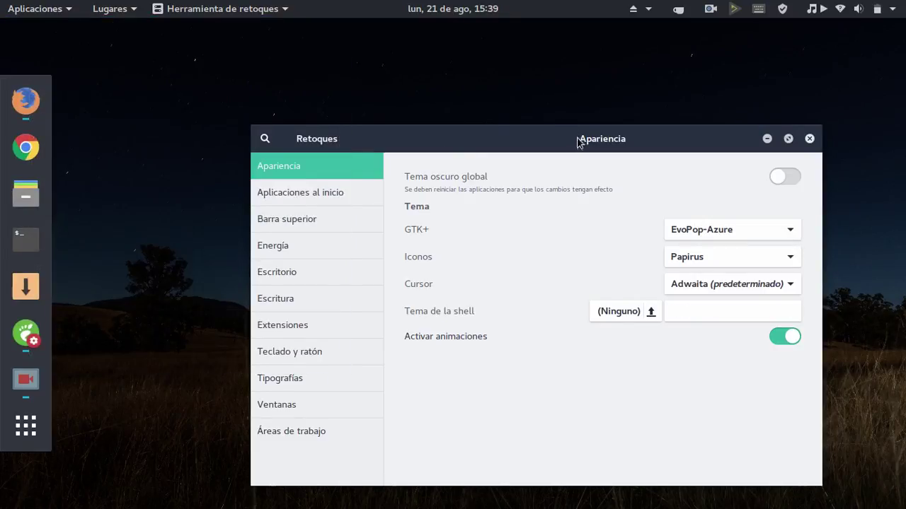
Step: Set the shell theme (Tema de la shell) to EvoPop-Azure
{"action": "left_click_drag", "start_coordinate": [581, 140], "coordinate": [435, 51]}
{"action": "left_click", "coordinate": [585, 200]}
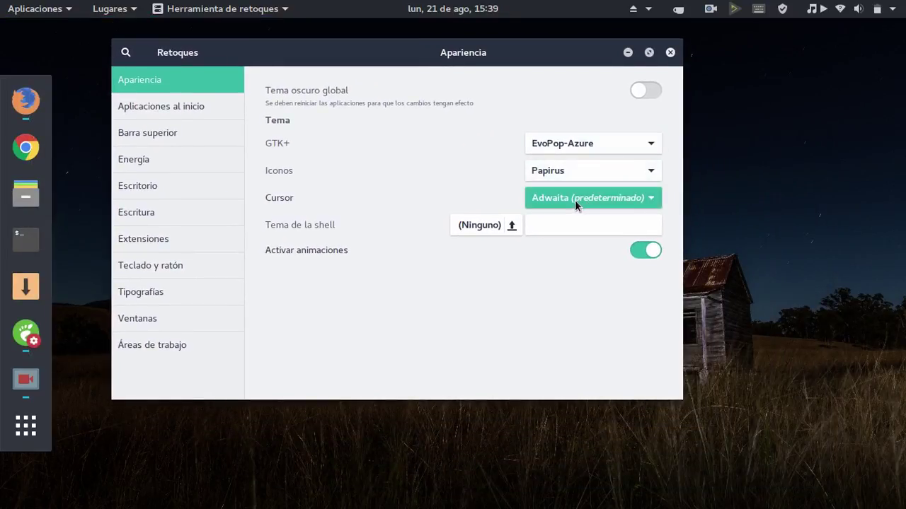
{"action": "left_click", "coordinate": [575, 200]}
{"action": "left_click", "coordinate": [575, 222]}
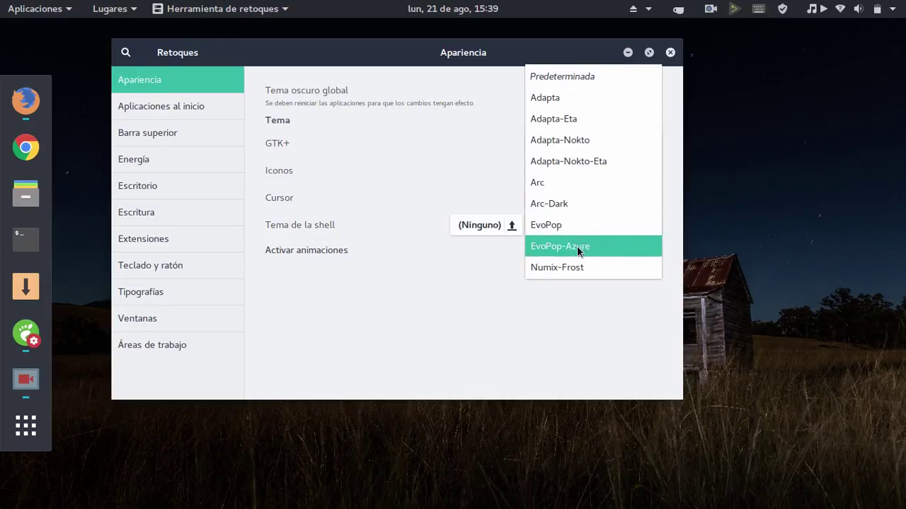
{"action": "left_click", "coordinate": [576, 245]}
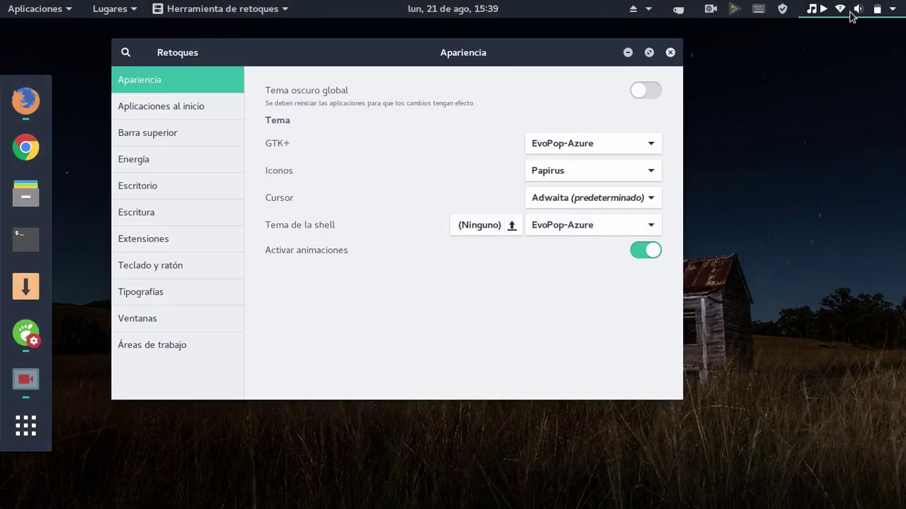
Step: Examine how EvoPop-Azure styles the system status menu and the Aplicaciones menu, close them, and minimize the Retoques window
{"action": "left_click", "coordinate": [818, 9]}
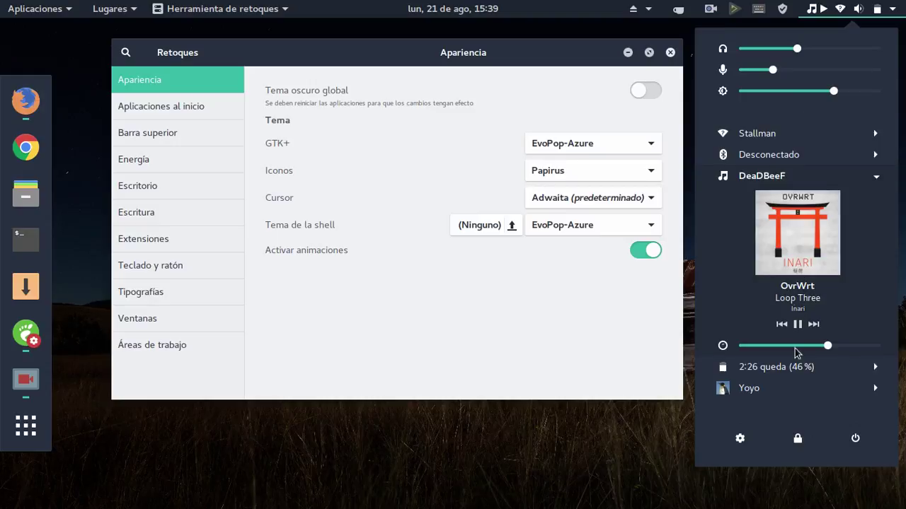
{"action": "left_click", "coordinate": [453, 8]}
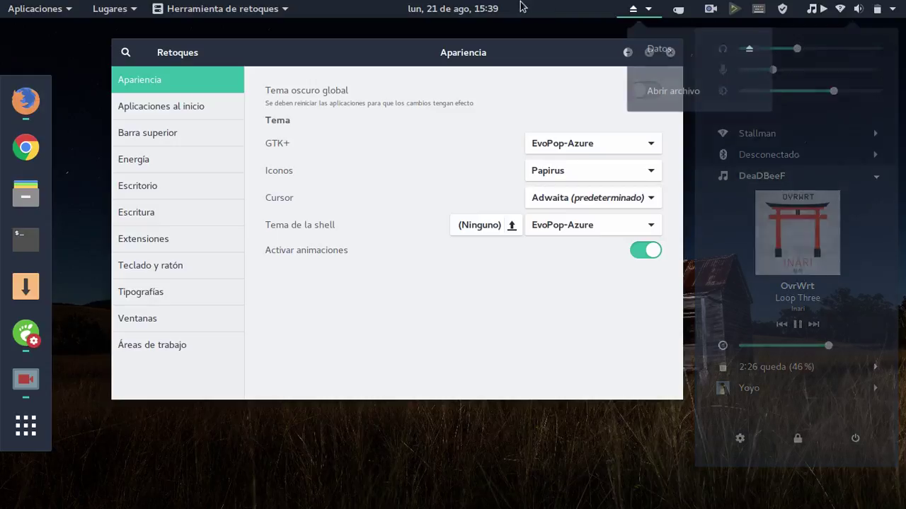
{"action": "left_click", "coordinate": [782, 439]}
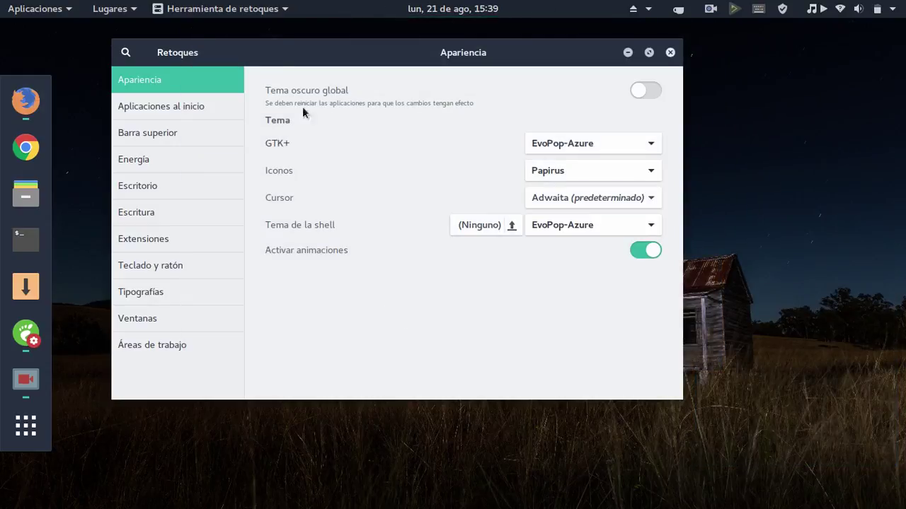
{"action": "left_click_drag", "start_coordinate": [314, 49], "coordinate": [452, 121]}
{"action": "left_click", "coordinate": [114, 8]}
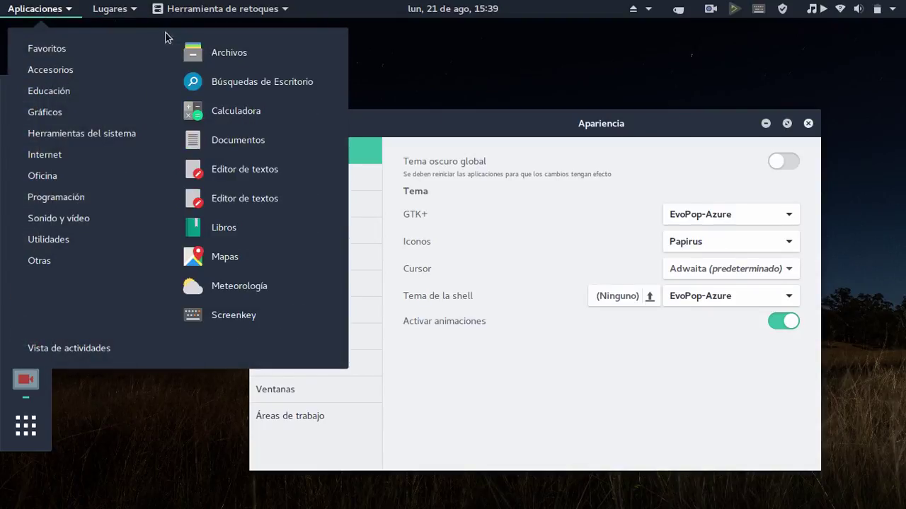
{"action": "mouse_move", "coordinate": [203, 9]}
{"action": "mouse_move", "coordinate": [41, 9]}
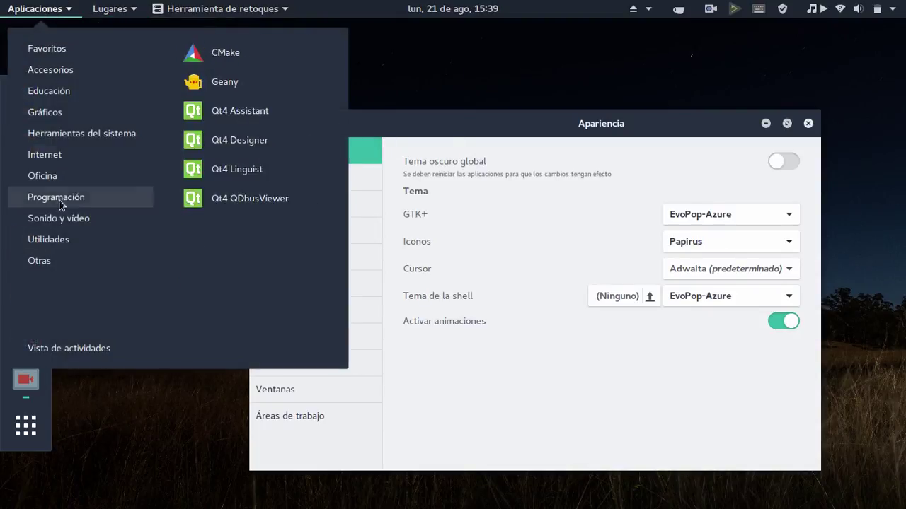
{"action": "mouse_move", "coordinate": [124, 262]}
{"action": "left_click", "coordinate": [150, 437]}
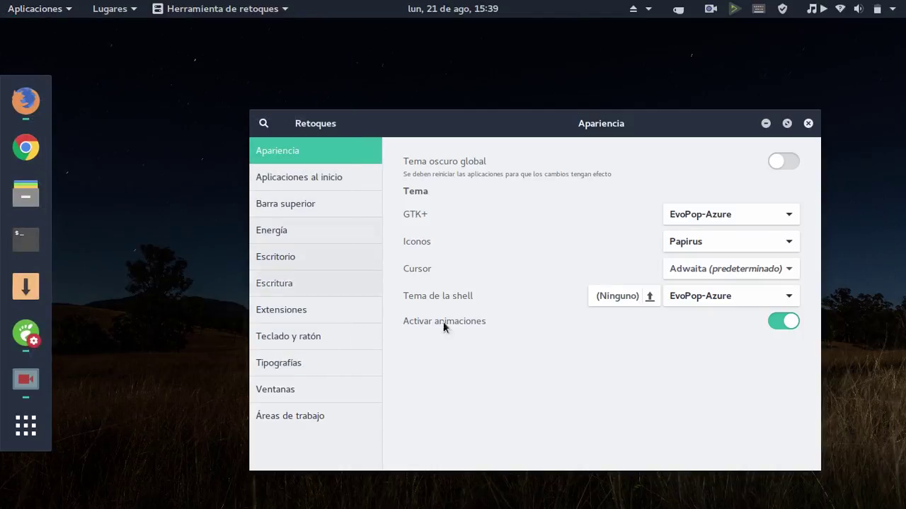
{"action": "left_click_drag", "start_coordinate": [633, 118], "coordinate": [597, 65]}
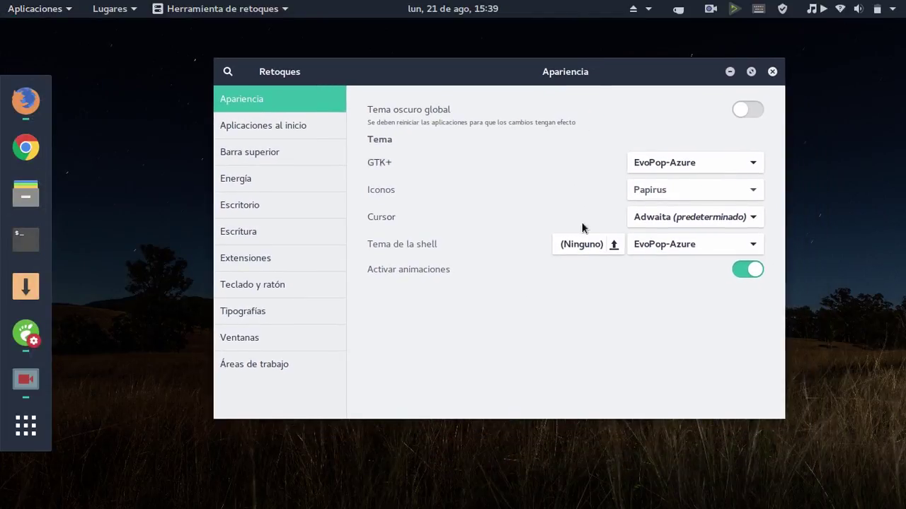
{"action": "left_click", "coordinate": [730, 71]}
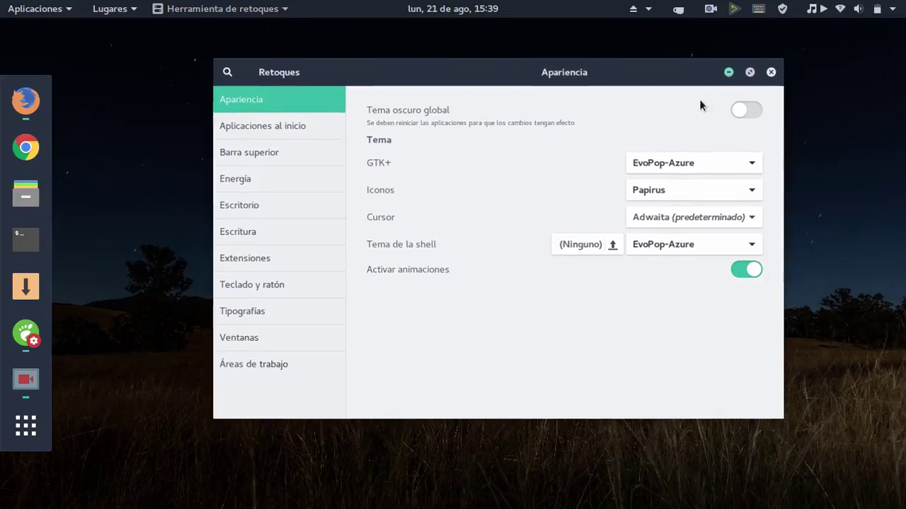
{"action": "type", "text": "el"}
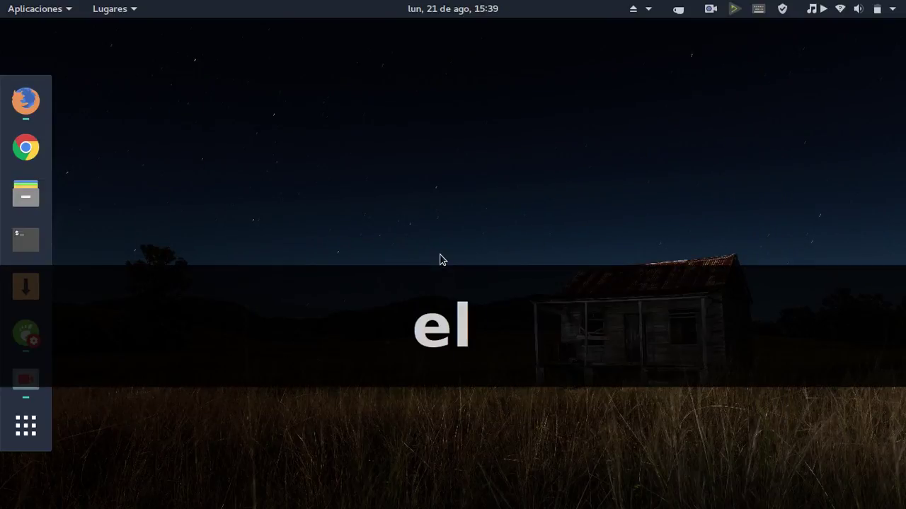
{"action": "type", "text": " evopop"}
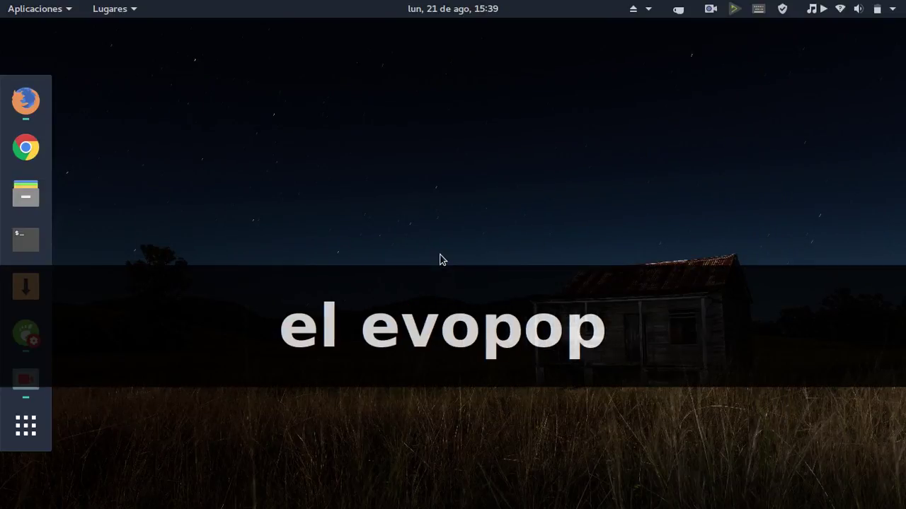
{"action": "type", "text": " y evopo"}
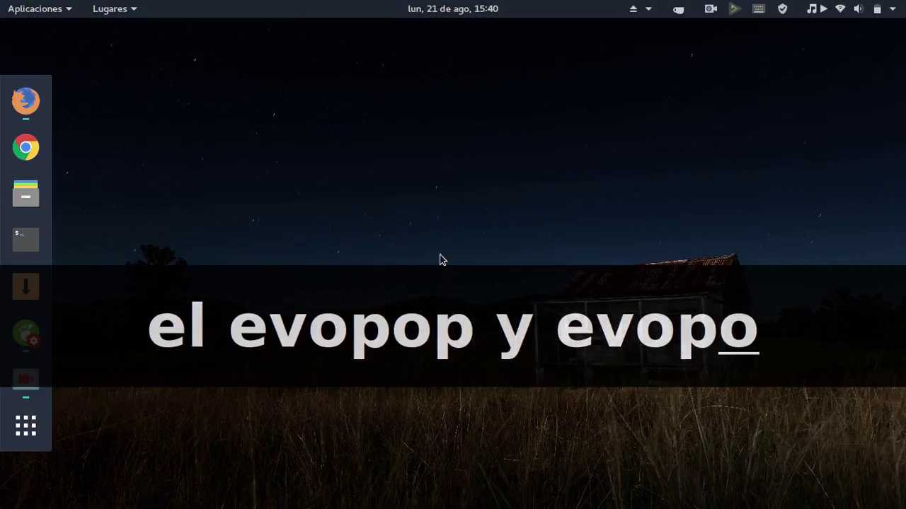
{"action": "type", "text": "p azure molan"}
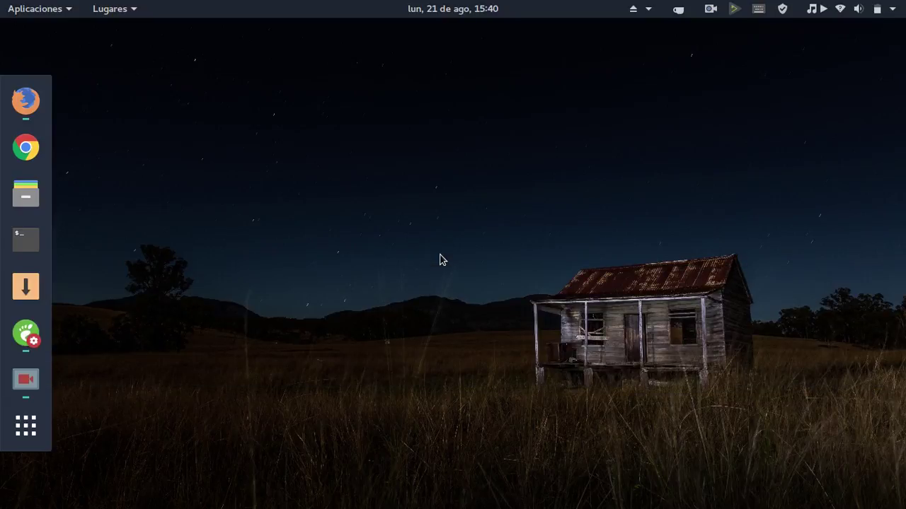
{"action": "type", "text": "igual que el a"}
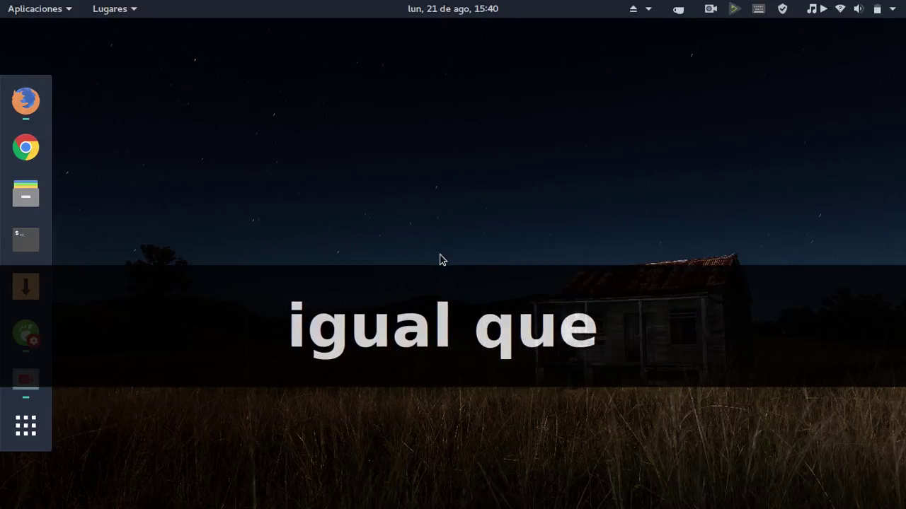
{"action": "type", "text": "rc"}
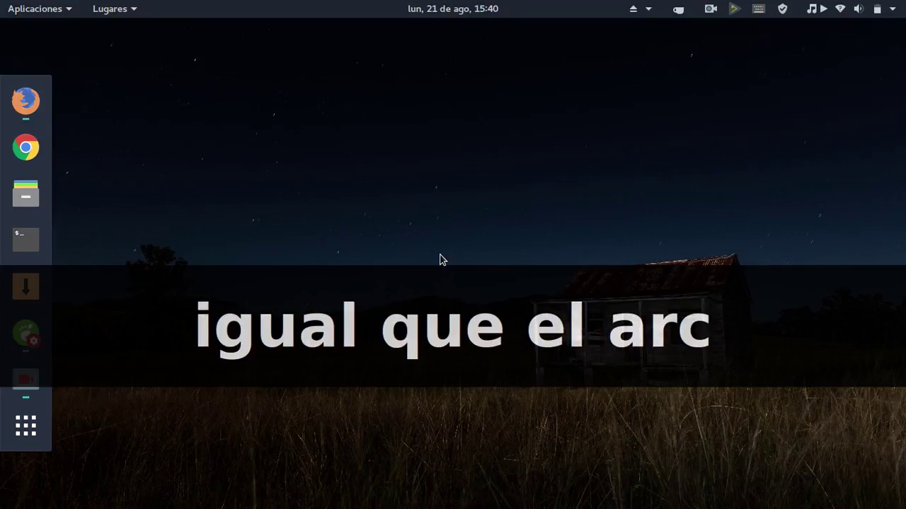
{"action": "type", "text": "pero el a"}
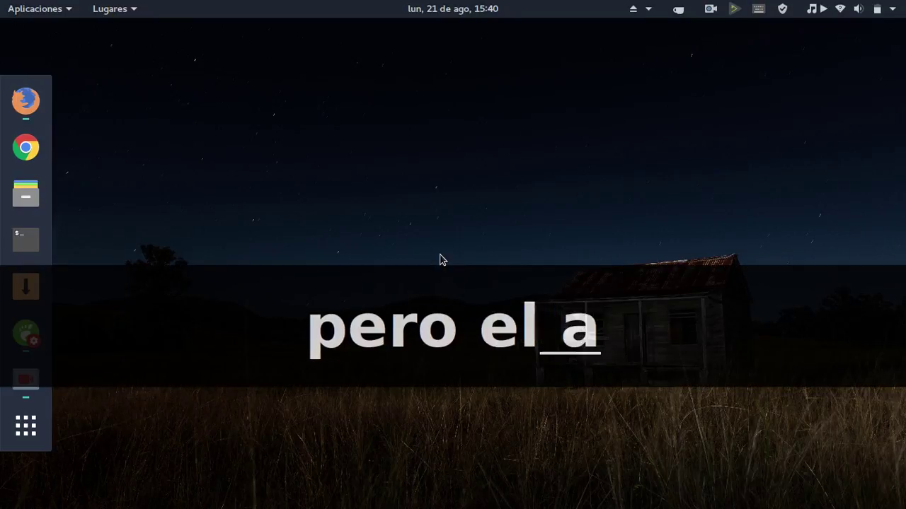
{"action": "type", "text": "rc en tema s"}
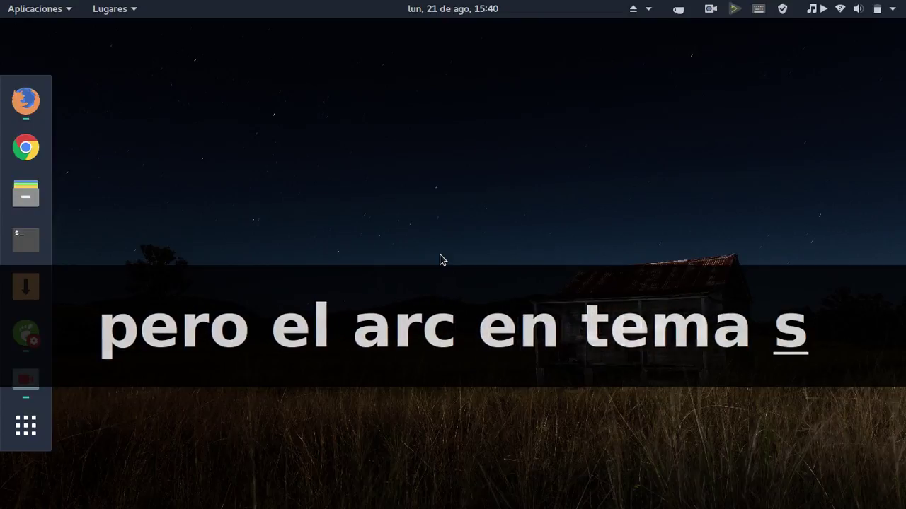
{"action": "type", "text": "hell es feo"}
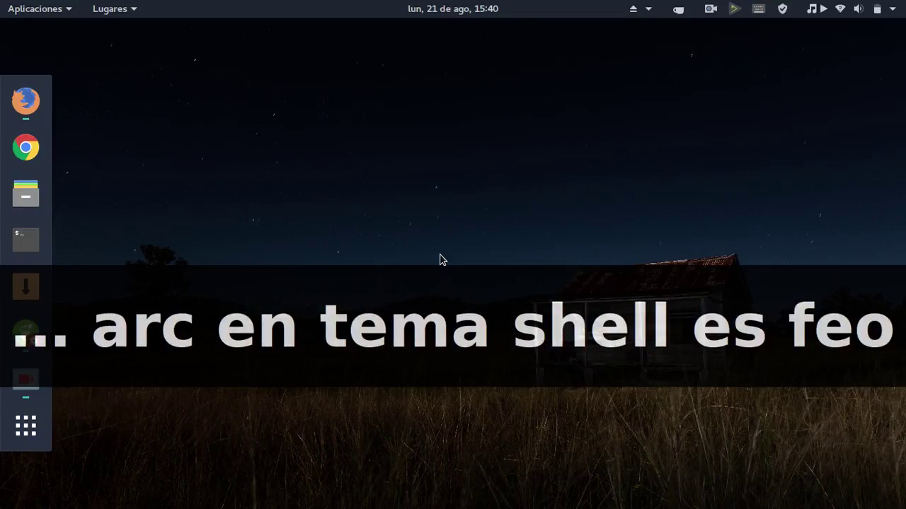
{"action": "type", "text": "no asi"}
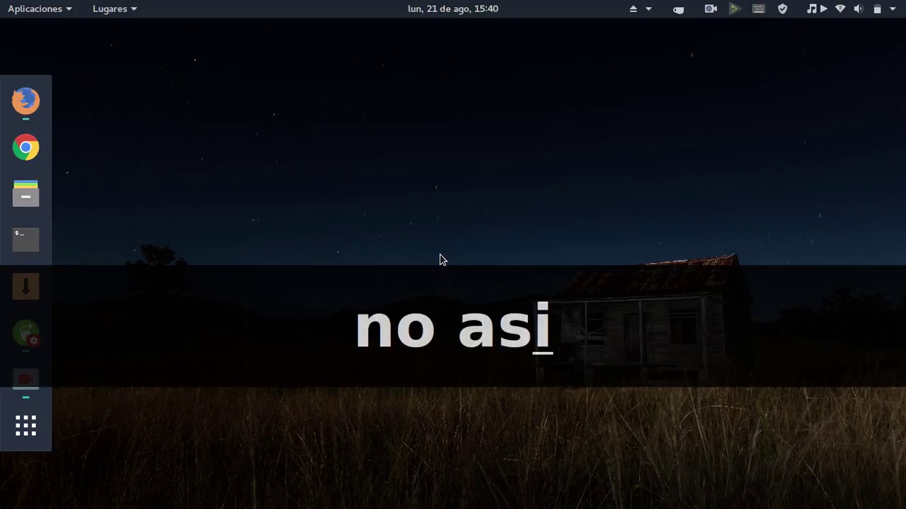
{"action": "type", "text": " en tema"}
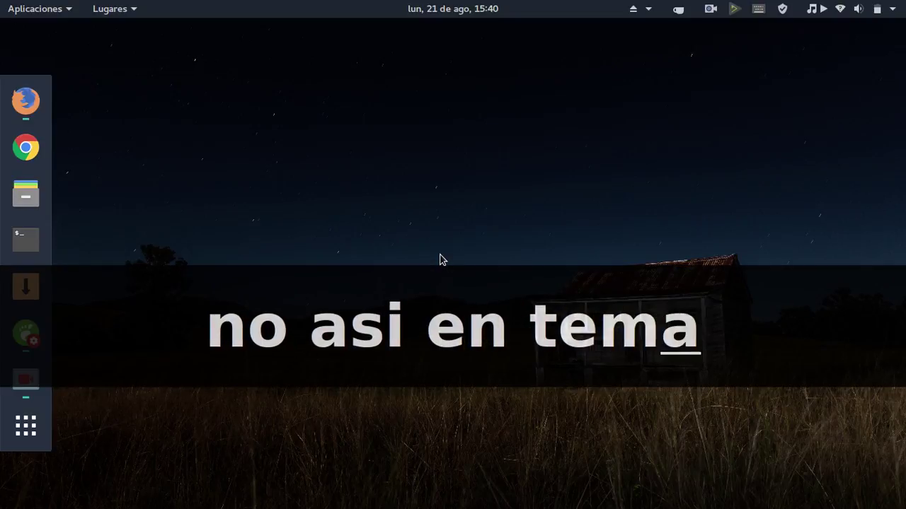
{"action": "type", "text": " gtk que"}
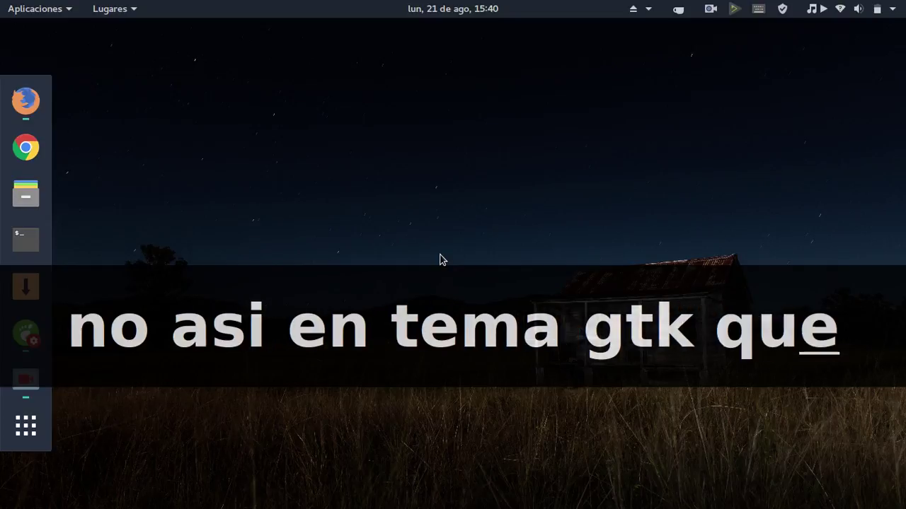
{"action": "type", "text": " es el mejor"}
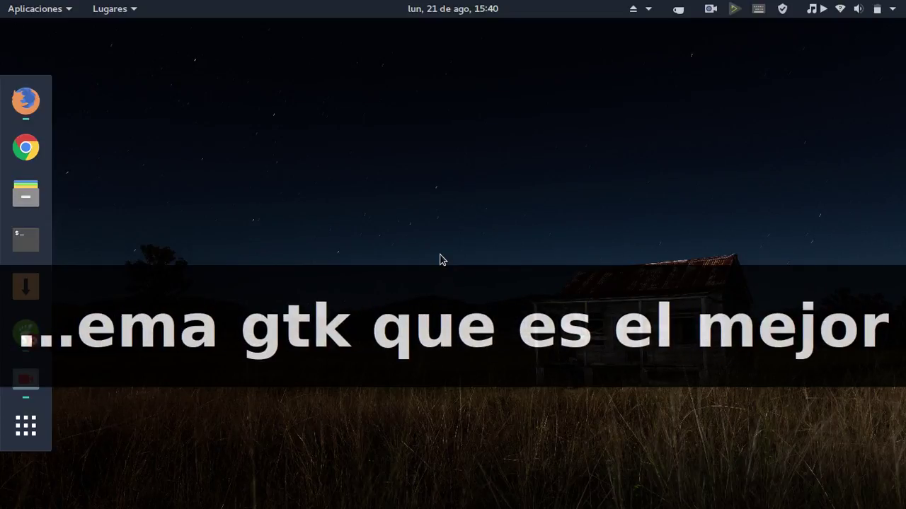
{"action": "type", "text": "asi qu"}
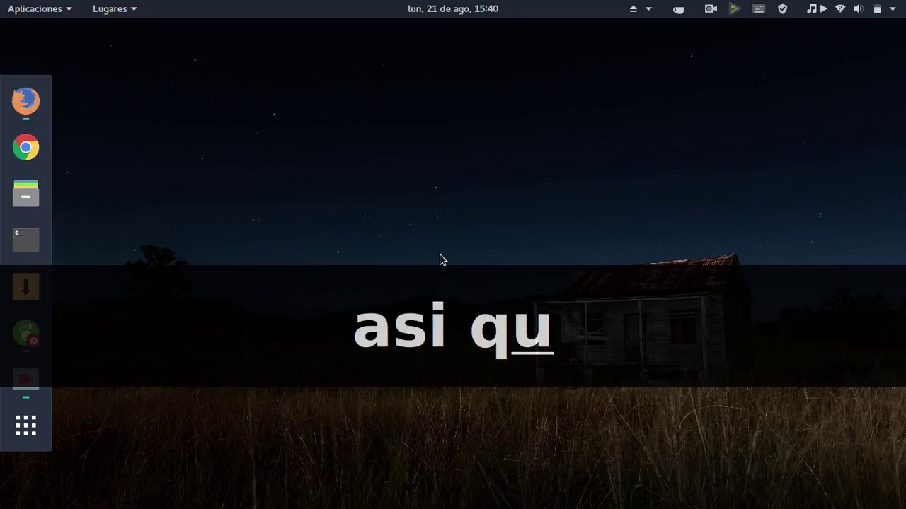
{"action": "type", "text": "e po"}
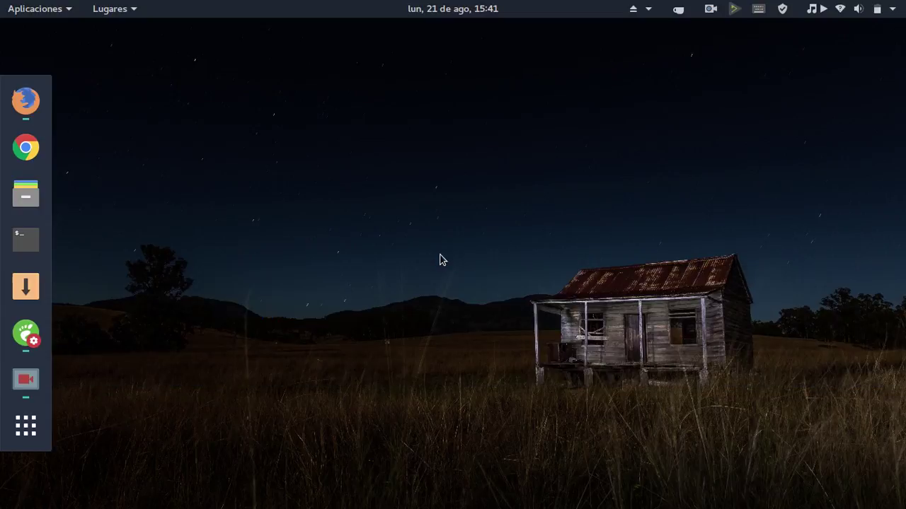
Step: Restore the Retoques window and change the GTK+ theme to Arc
{"action": "left_click", "coordinate": [26, 333]}
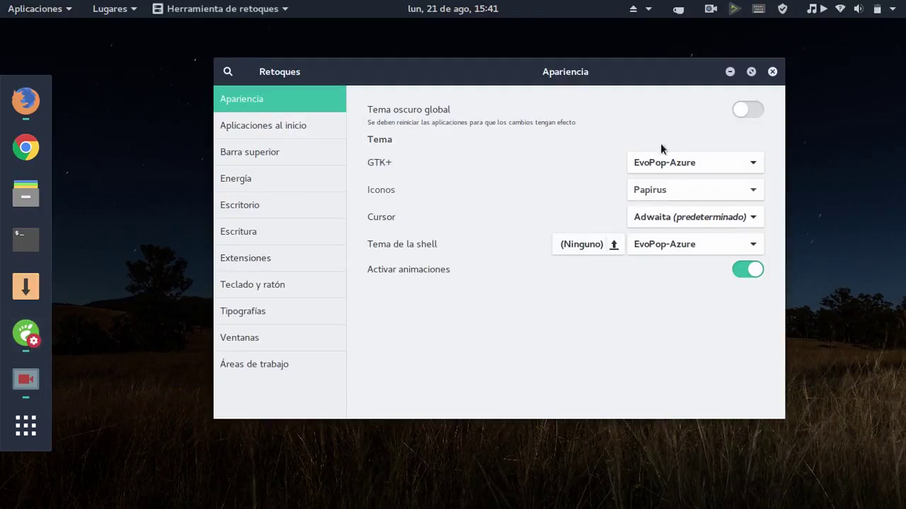
{"action": "left_click", "coordinate": [660, 161]}
{"action": "scroll", "coordinate": [659, 156], "scroll_direction": "up", "scroll_amount": 1}
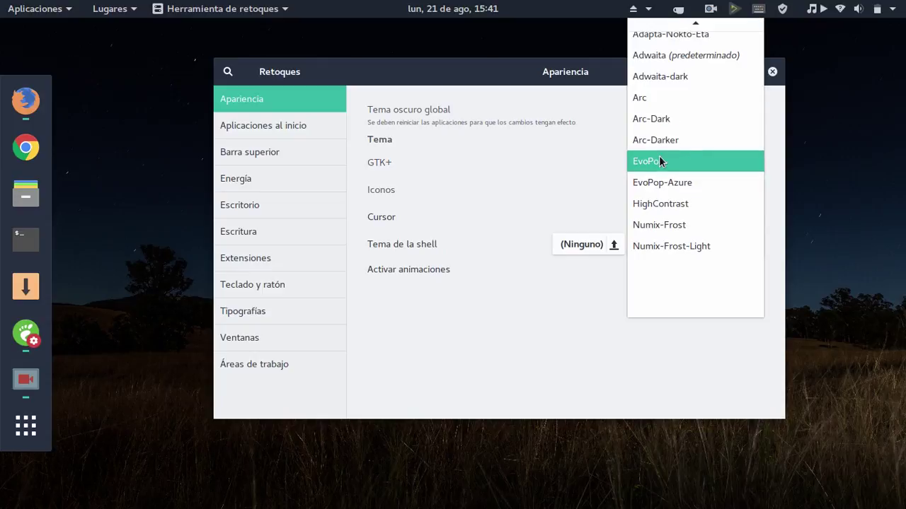
{"action": "left_click", "coordinate": [656, 101]}
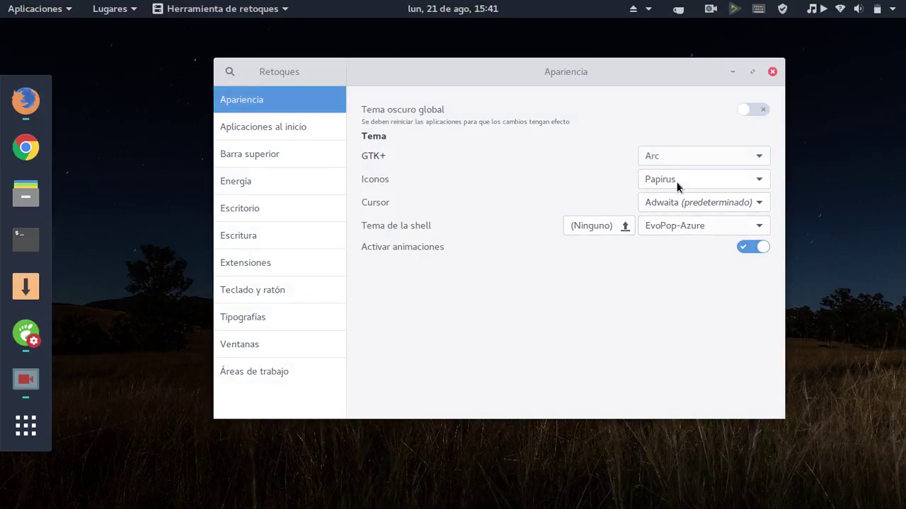
Step: Reselect EvoPop-Azure as the shell theme to pair it with the Arc GTK+ theme
{"action": "left_click_drag", "start_coordinate": [615, 78], "coordinate": [564, 70]}
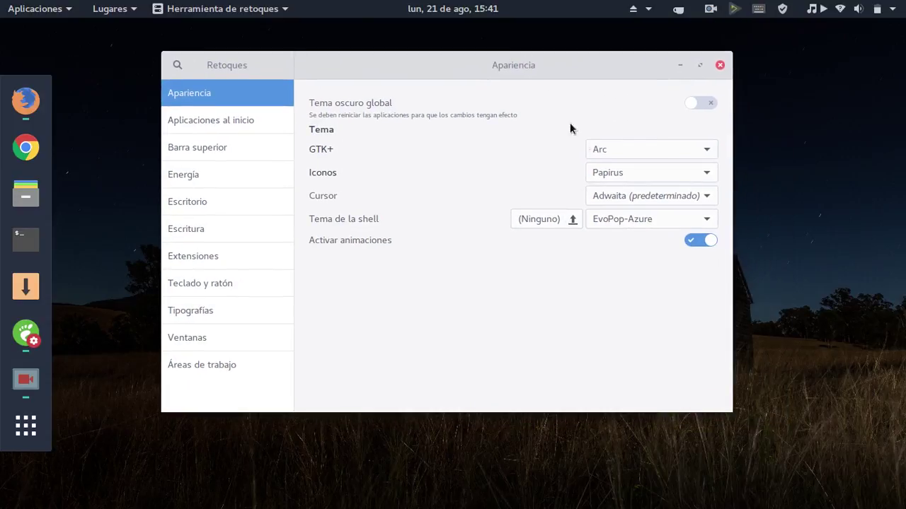
{"action": "left_click", "coordinate": [622, 218]}
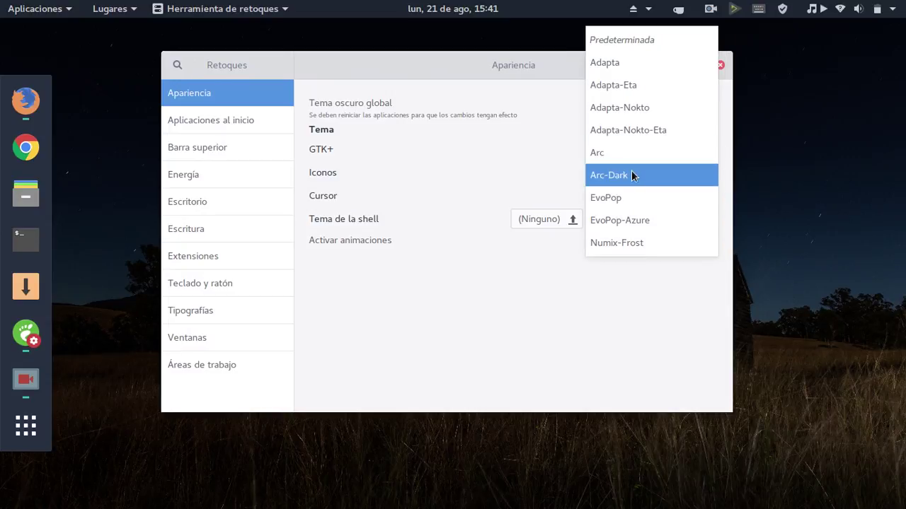
{"action": "left_click", "coordinate": [639, 219]}
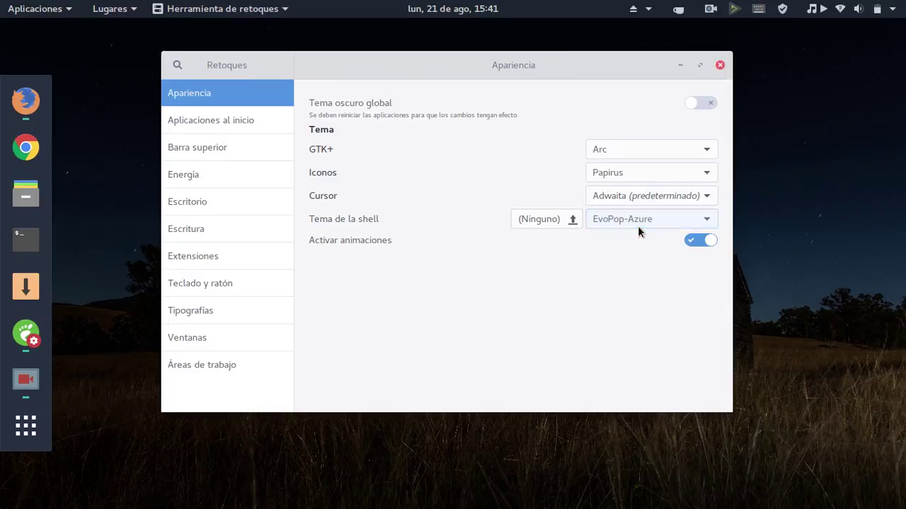
Step: Compare the system status menu's shell styling with the Arc-themed Retoques window, close the menu, and reposition the window
{"action": "left_click", "coordinate": [838, 13]}
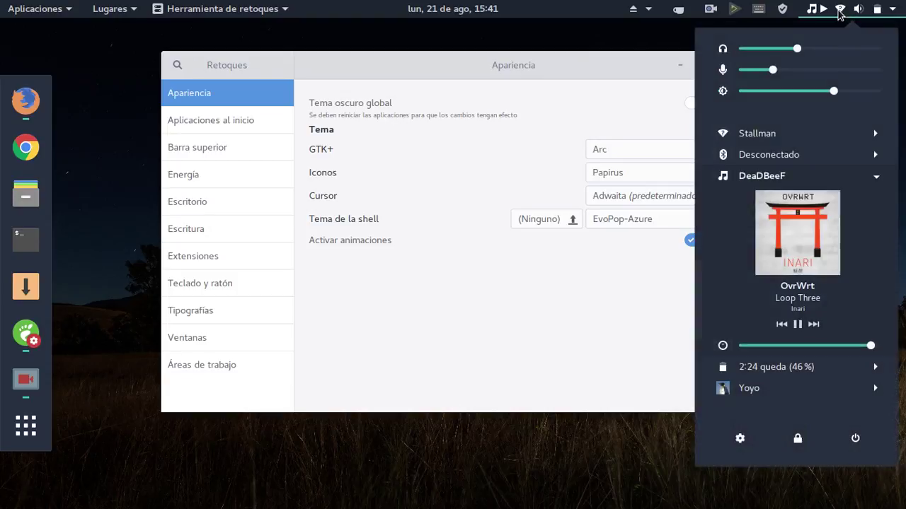
{"action": "left_click", "coordinate": [577, 61]}
{"action": "left_click_drag", "start_coordinate": [577, 64], "coordinate": [467, 147]}
{"action": "left_click", "coordinate": [842, 8]}
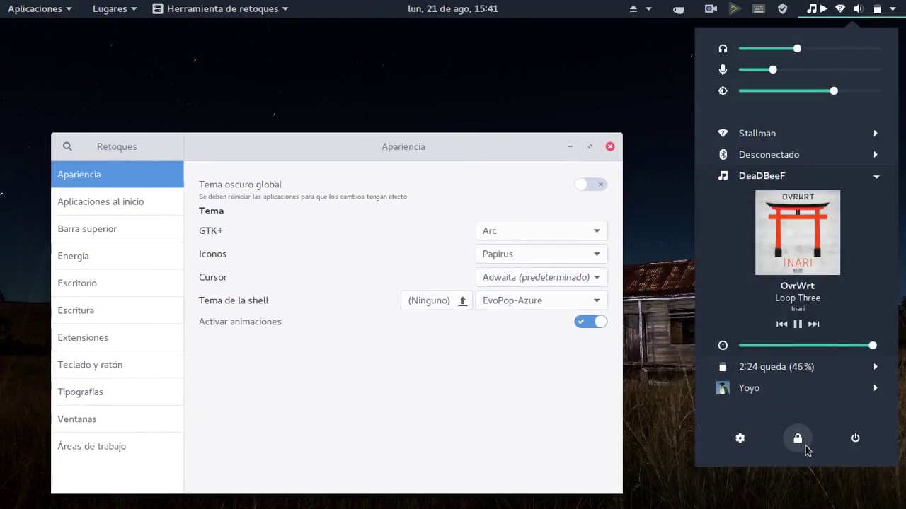
{"action": "left_click", "coordinate": [582, 53]}
{"action": "left_click_drag", "start_coordinate": [504, 145], "coordinate": [652, 117]}
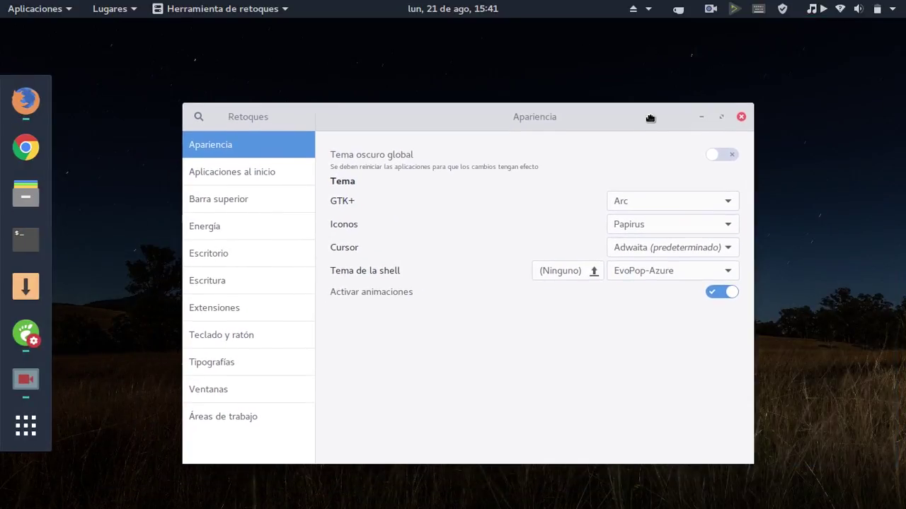
Step: Look through the available GTK+ themes, close the list without choosing another, and clear the Retoques window from the desktop
{"action": "left_click", "coordinate": [635, 206]}
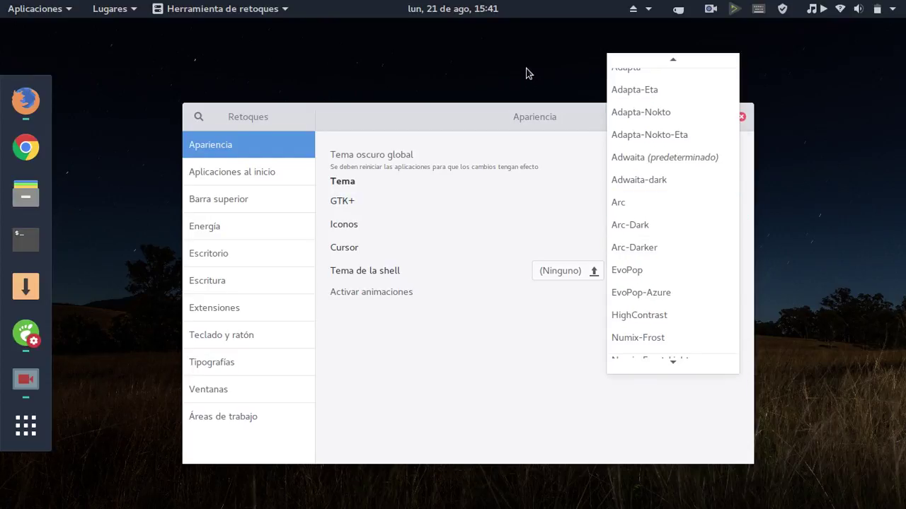
{"action": "left_click", "coordinate": [527, 74]}
{"action": "left_click", "coordinate": [721, 117]}
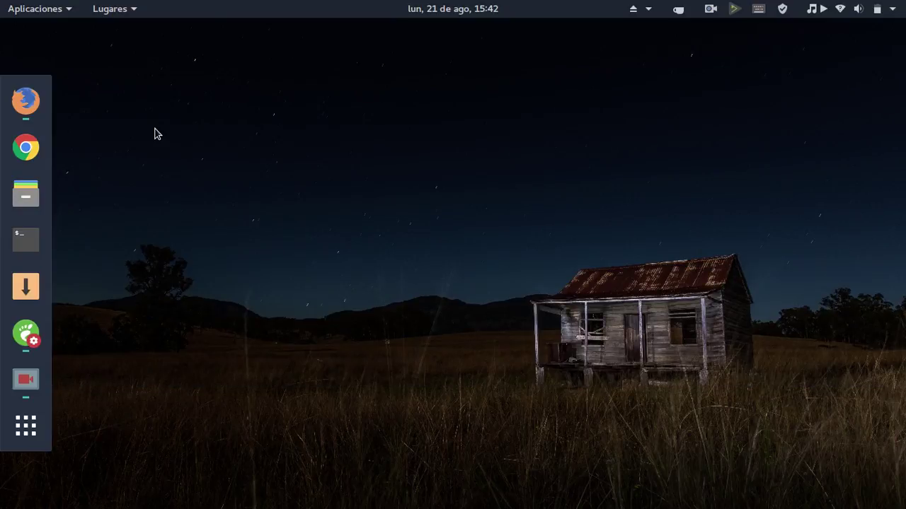
{"action": "key", "text": "Caps_Lock"}
{"action": "key", "text": "p"}
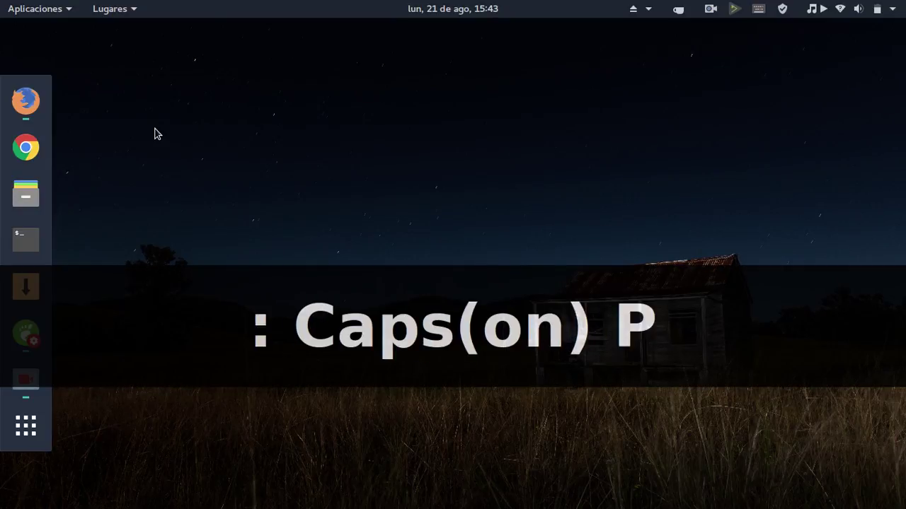
{"action": "key", "text": "BackSpace"}
{"action": "key", "text": "BackSpace"}
{"action": "key", "text": "BackSpace"}
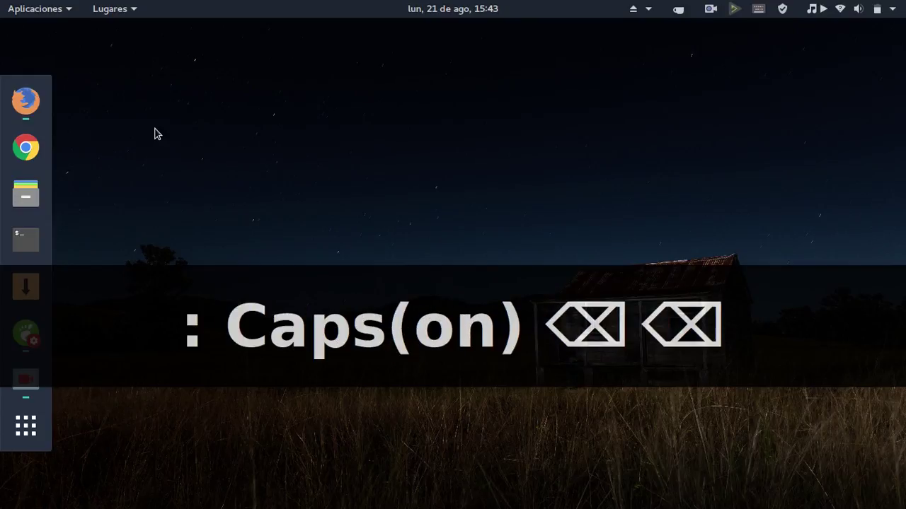
{"action": "key", "text": "Caps_Lock"}
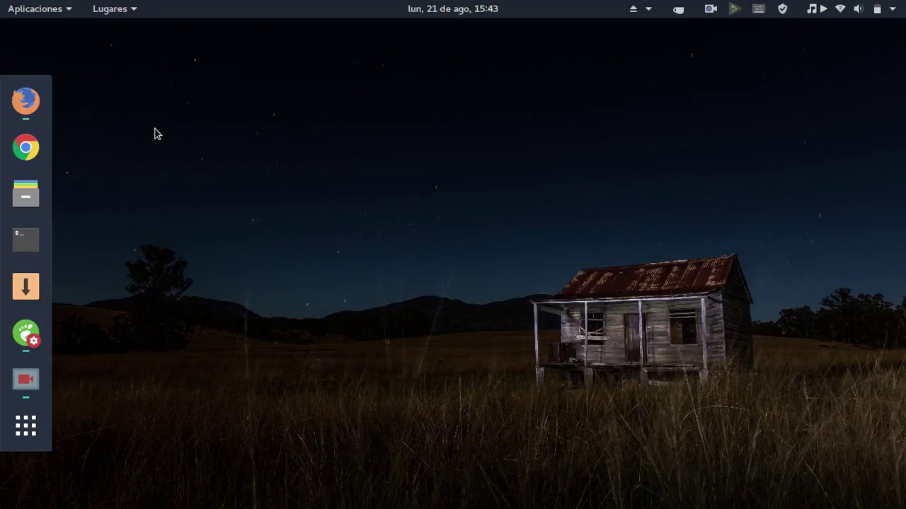
{"action": "type", "text": ":p"}
{"action": "type", "text": "byyyyyy"}
{"action": "type", "text": "ag"}
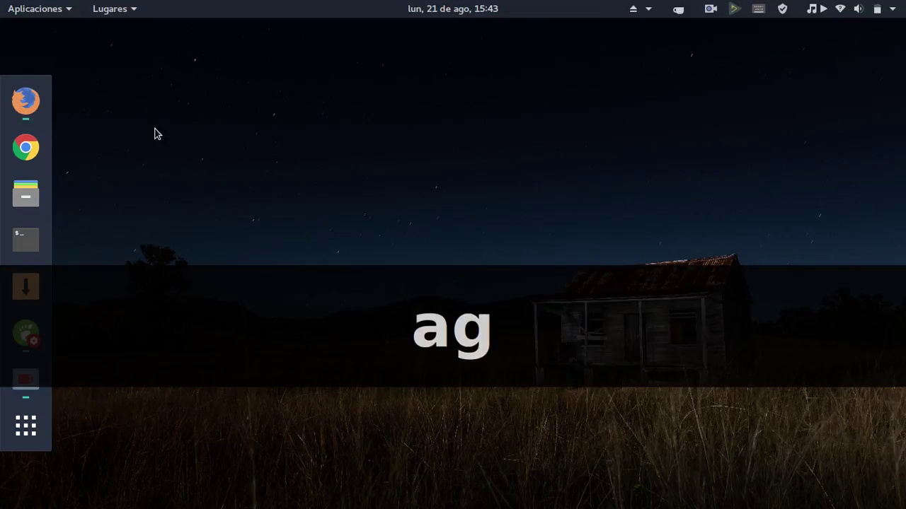
{"action": "type", "text": "leches"}
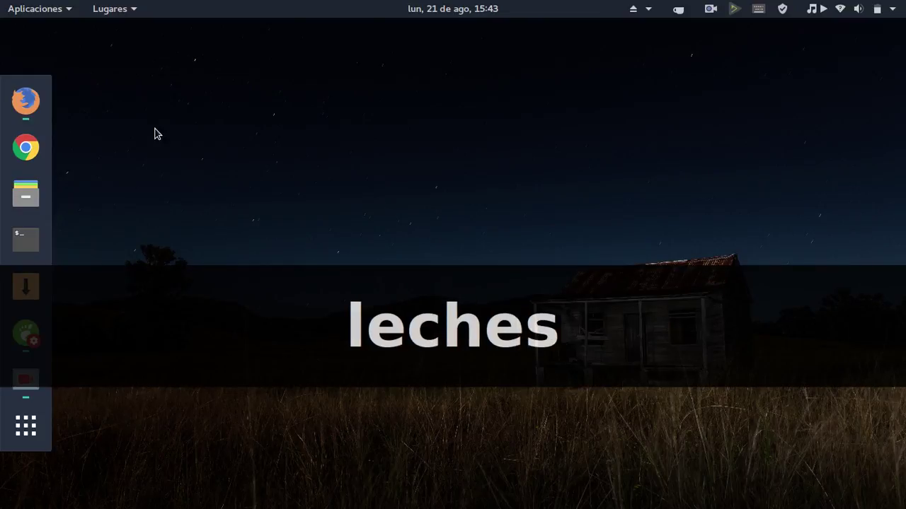
{"action": "type", "text": "chao"}
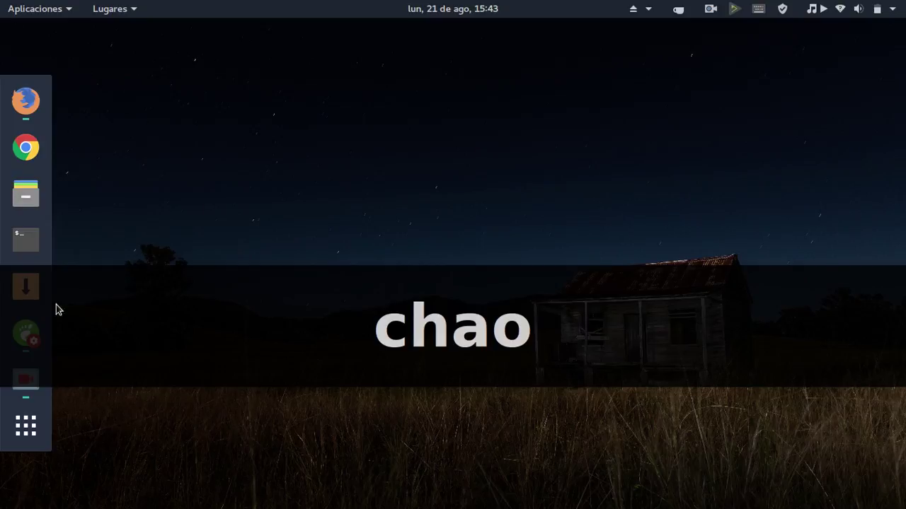
{"action": "left_click", "coordinate": [26, 382]}
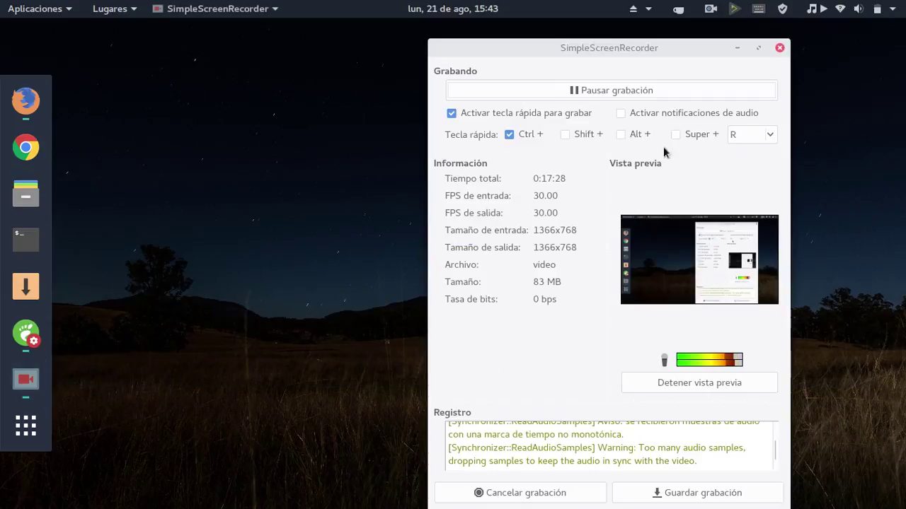